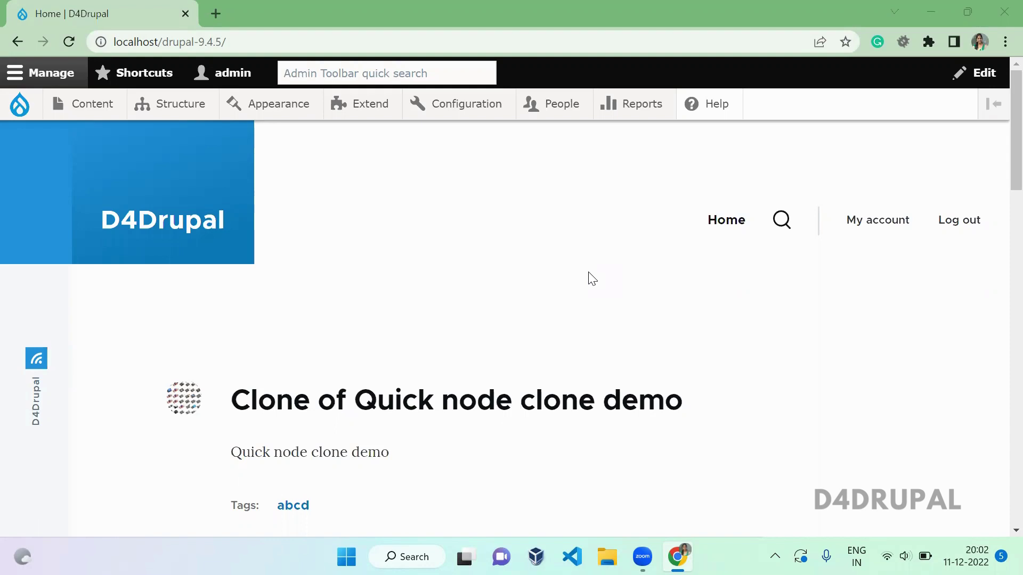
Open the Extend page's Install new module list from the admin toolbar.
click(376, 123)
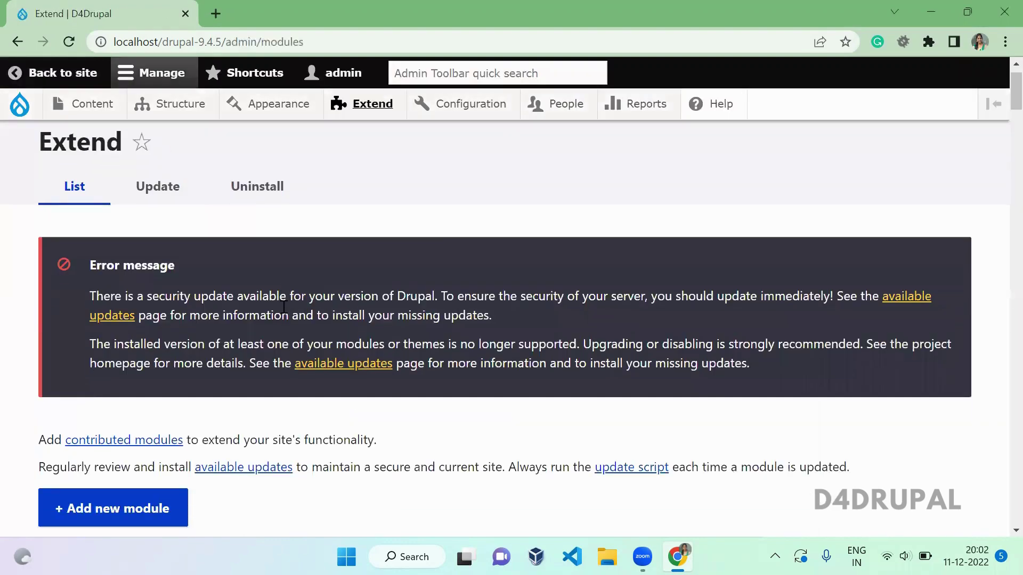
Filter the module list by 'layout'.
scroll(283, 307, down, 6)
click(208, 245)
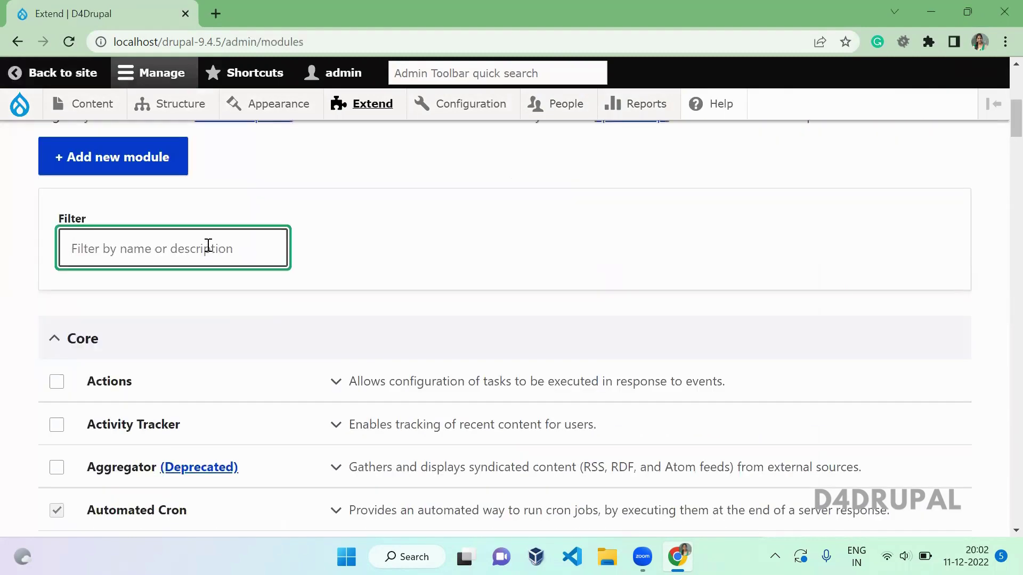
text(layout)
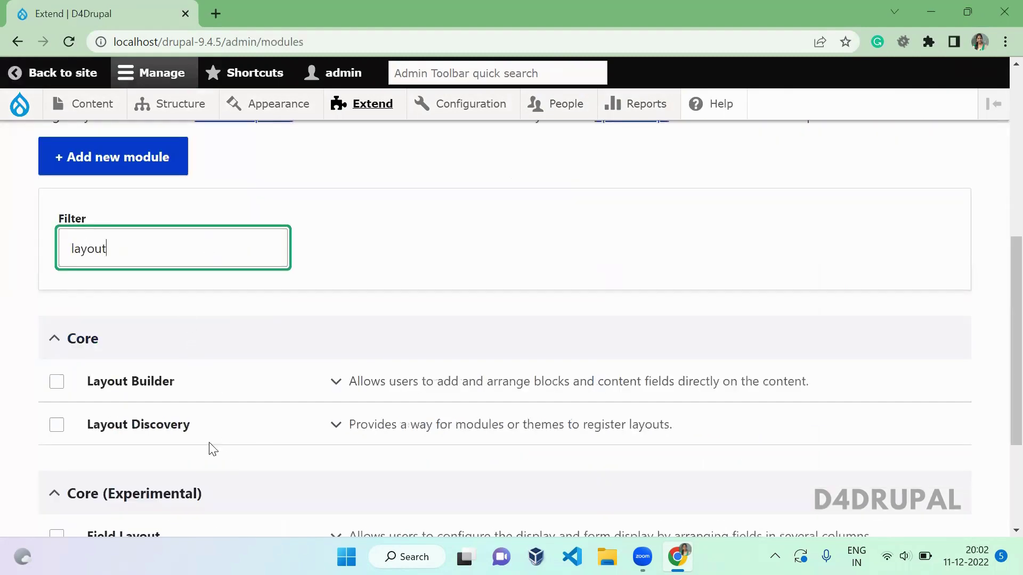
drag(206, 448, 141, 435)
drag(200, 401, 97, 419)
click(212, 381)
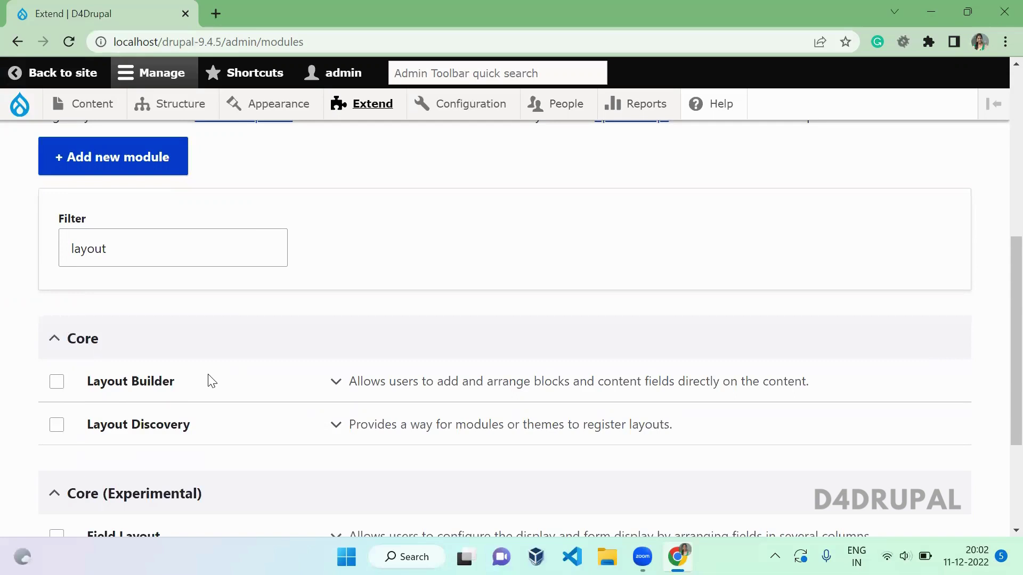
Tick Layout Builder and Layout Discovery and install both modules.
click(56, 382)
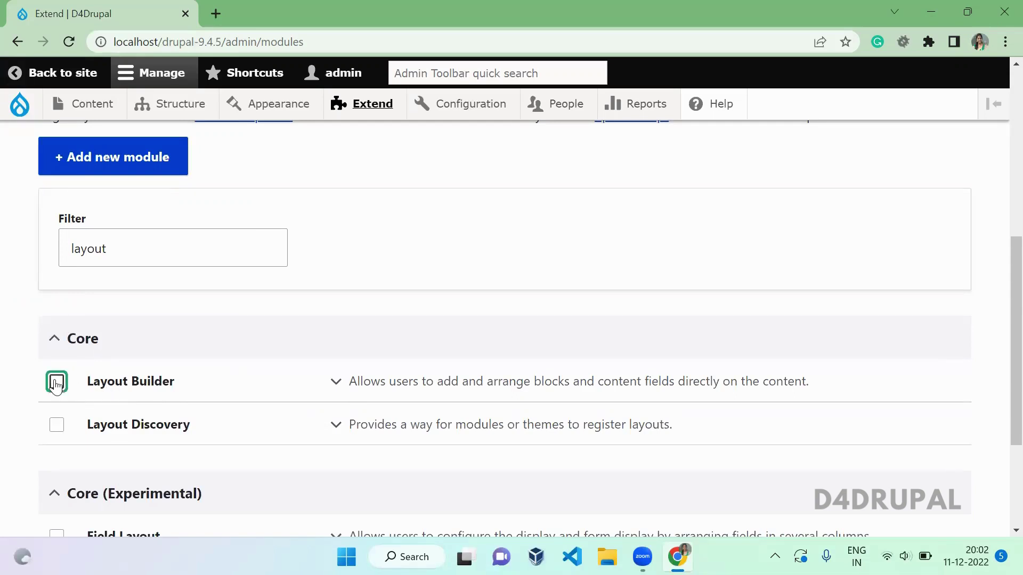
click(57, 425)
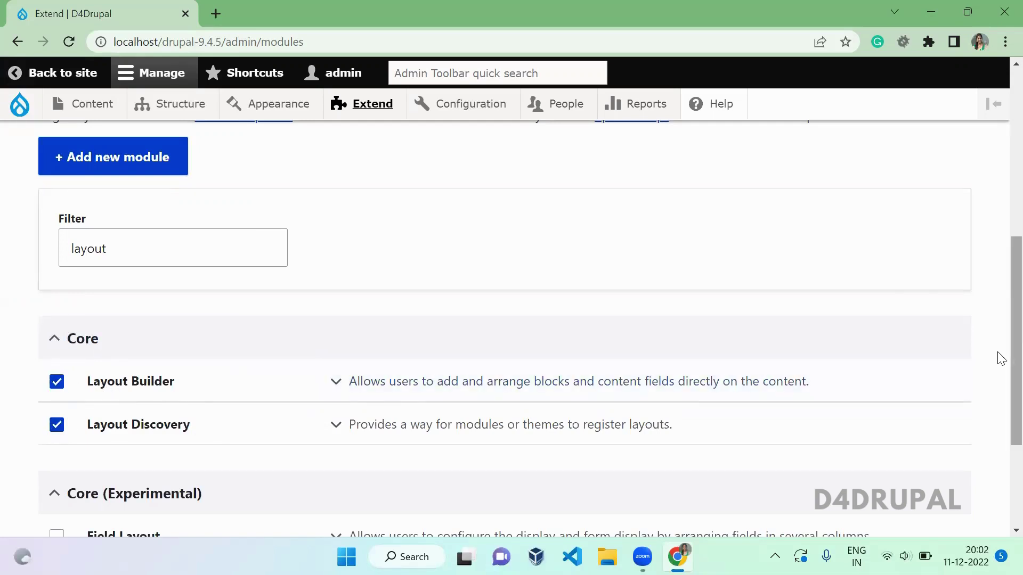
scroll(1000, 358, down, 3)
click(93, 443)
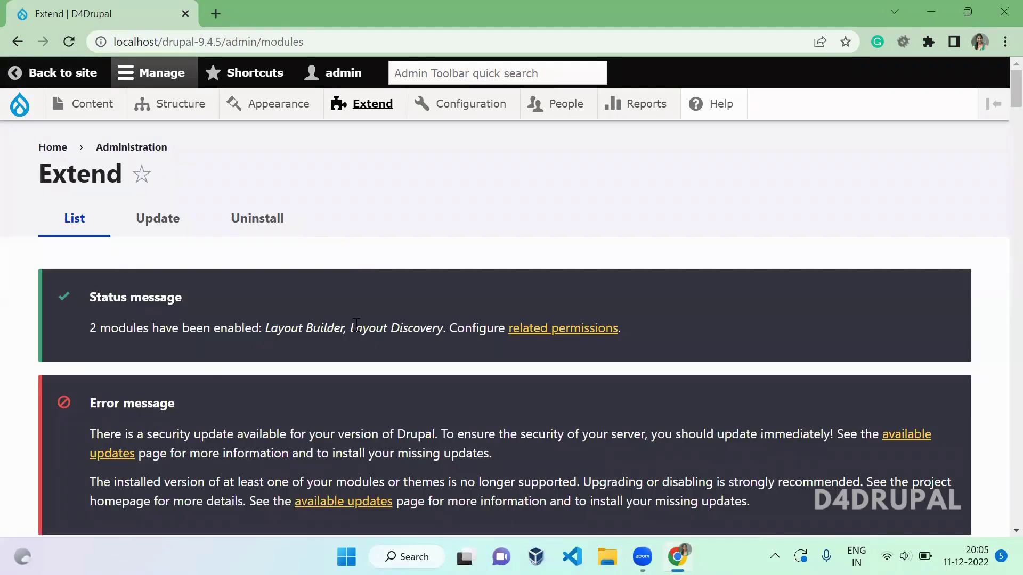
drag(364, 327, 267, 328)
click(474, 276)
Go to Structure > Content types > Layout Builder Showcase > Manage display.
mouse_move(174, 104)
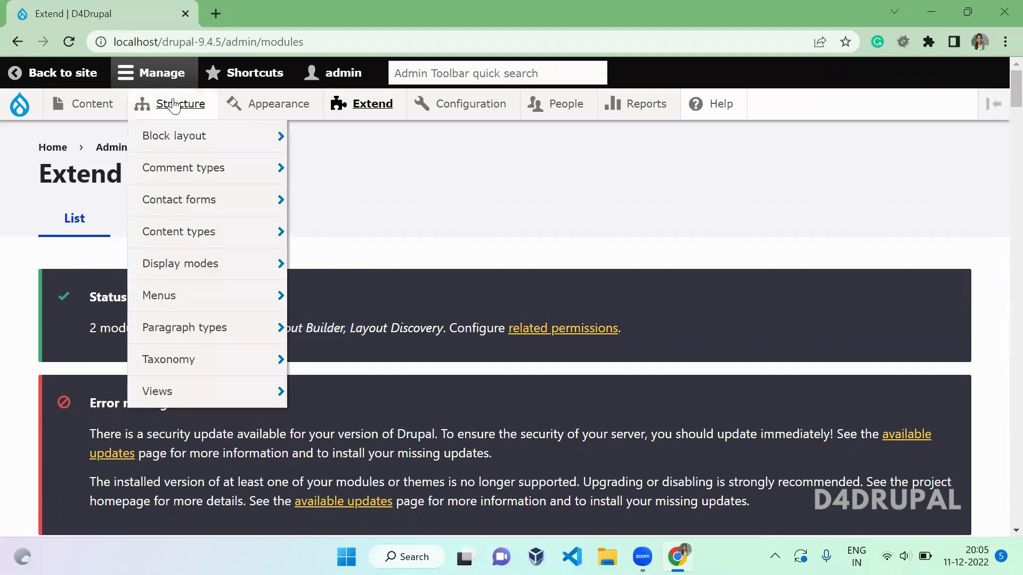
mouse_move(215, 231)
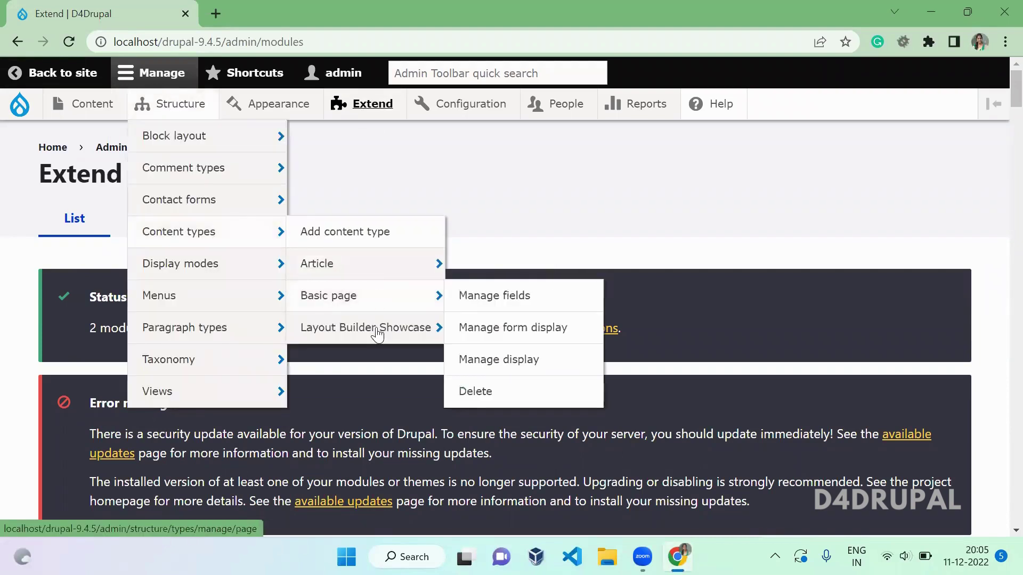
mouse_move(377, 334)
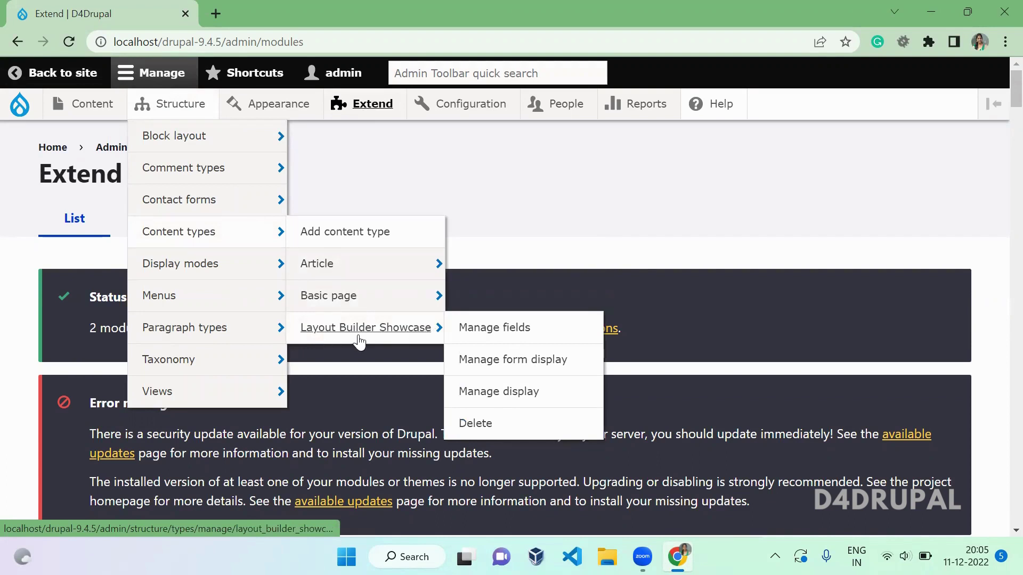
click(495, 395)
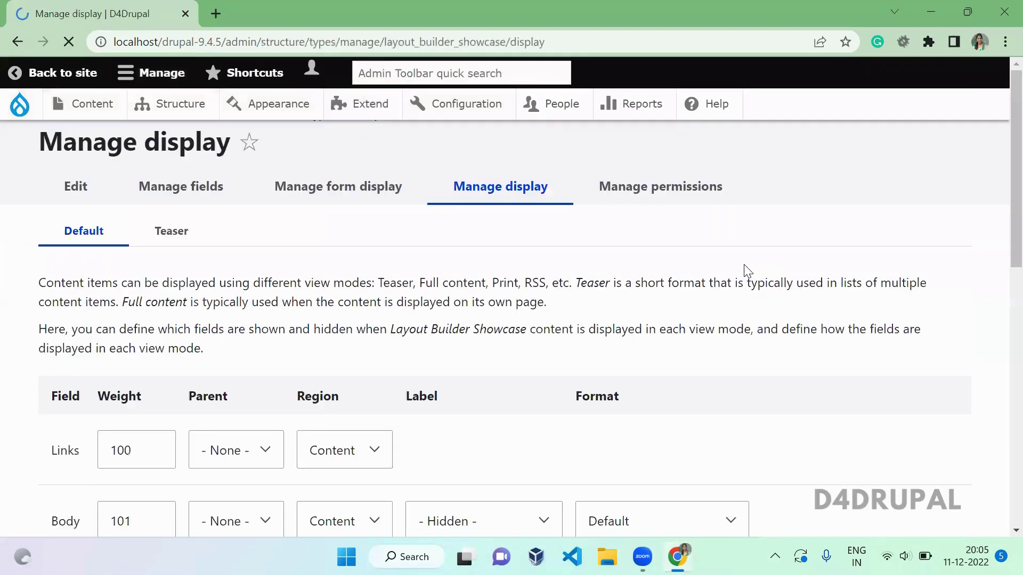
Enable Use Layout Builder for the layout_builder_showcase default display and save it.
scroll(995, 423, down, 10)
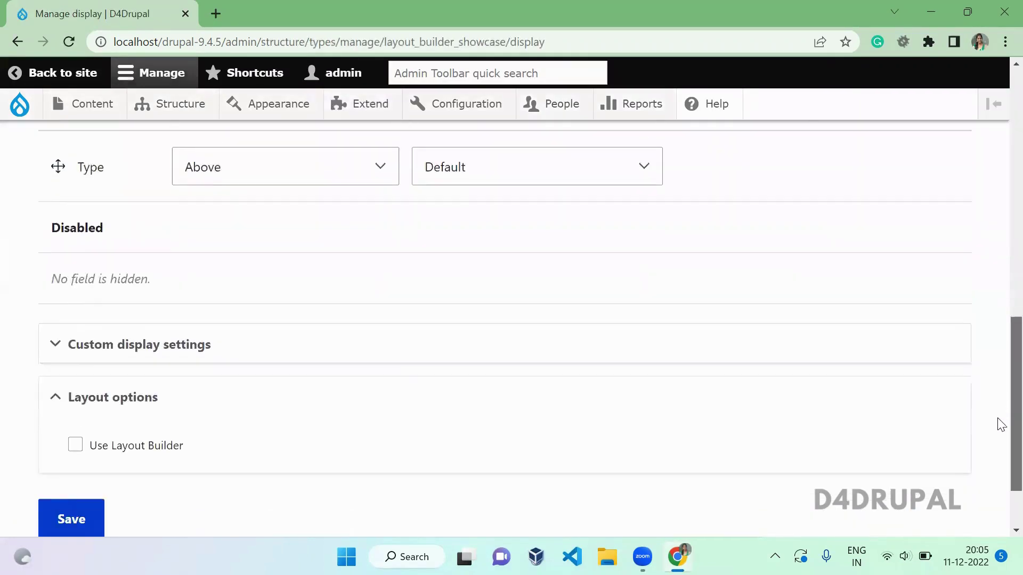
scroll(1000, 371, up, 2)
scroll(1000, 371, down, 3)
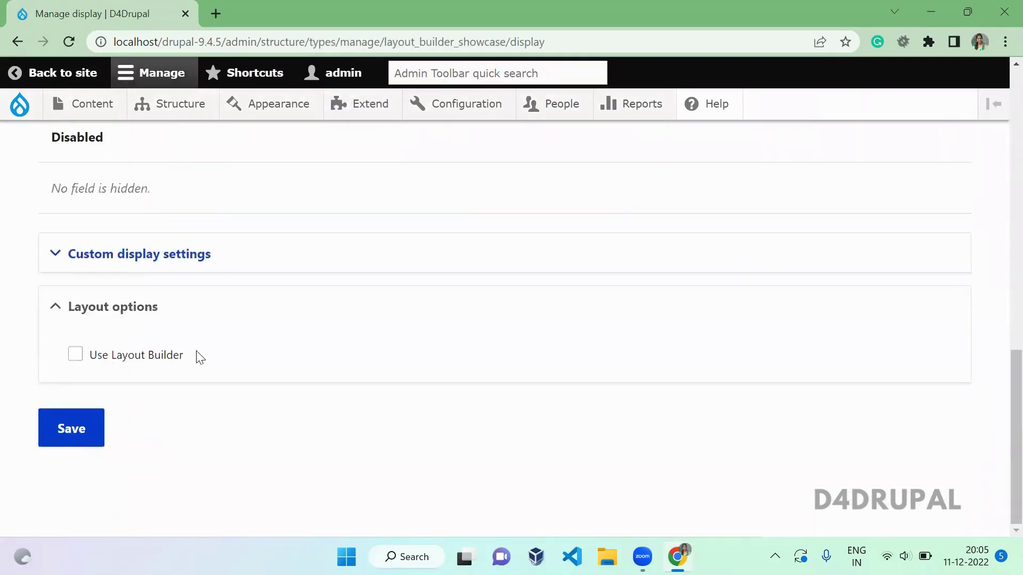
click(148, 363)
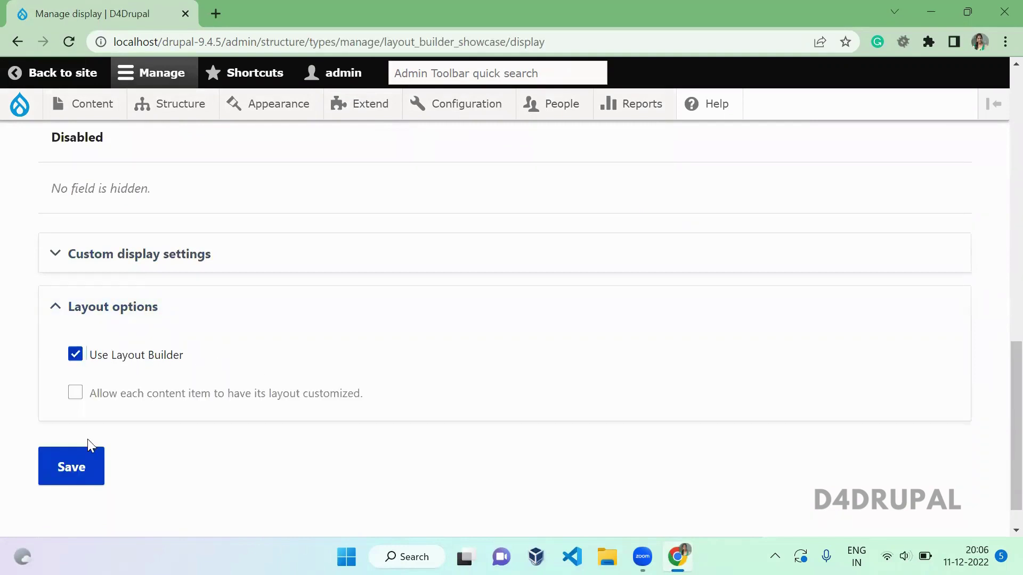
drag(186, 357, 94, 364)
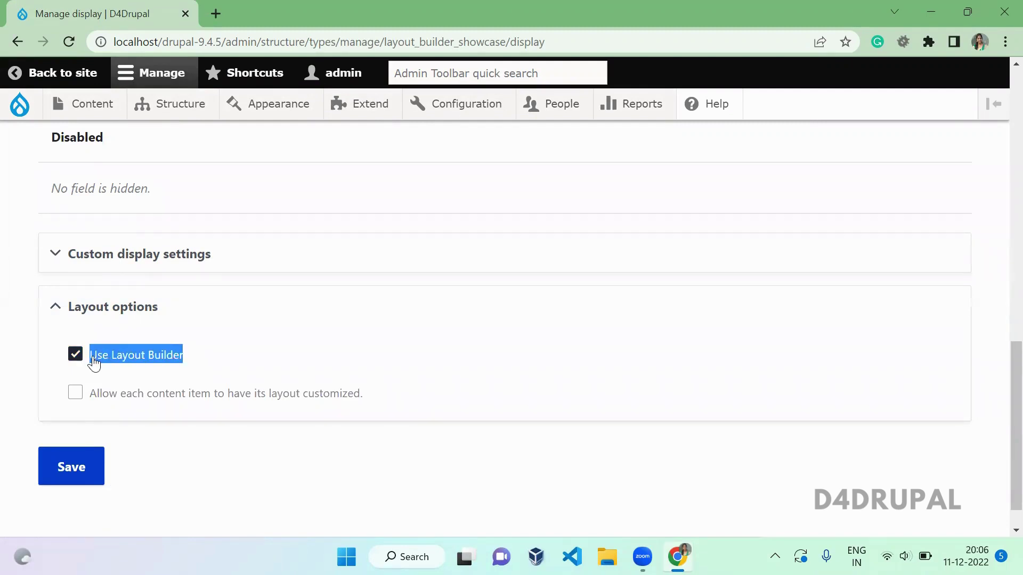
double_click(418, 43)
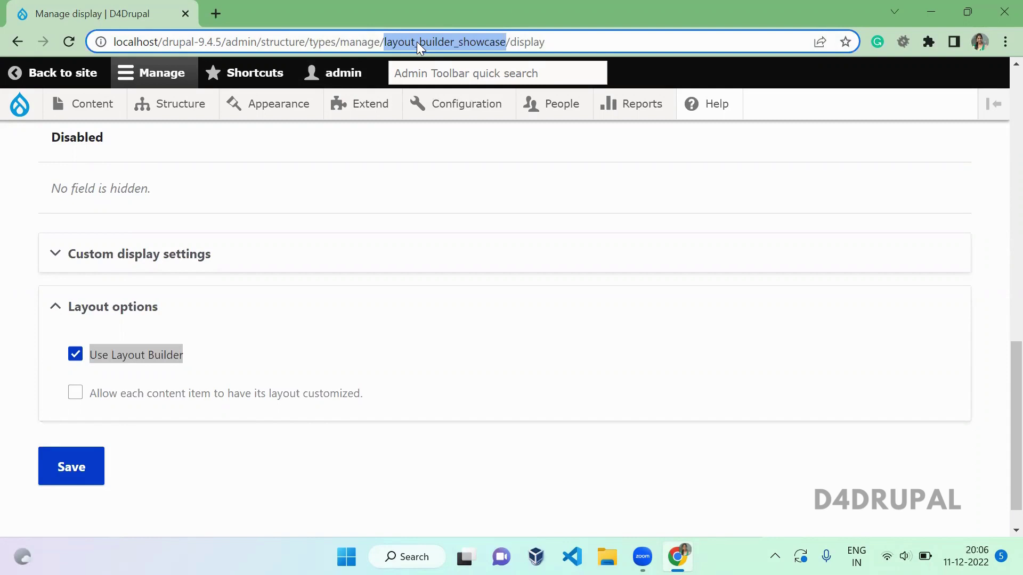
click(70, 467)
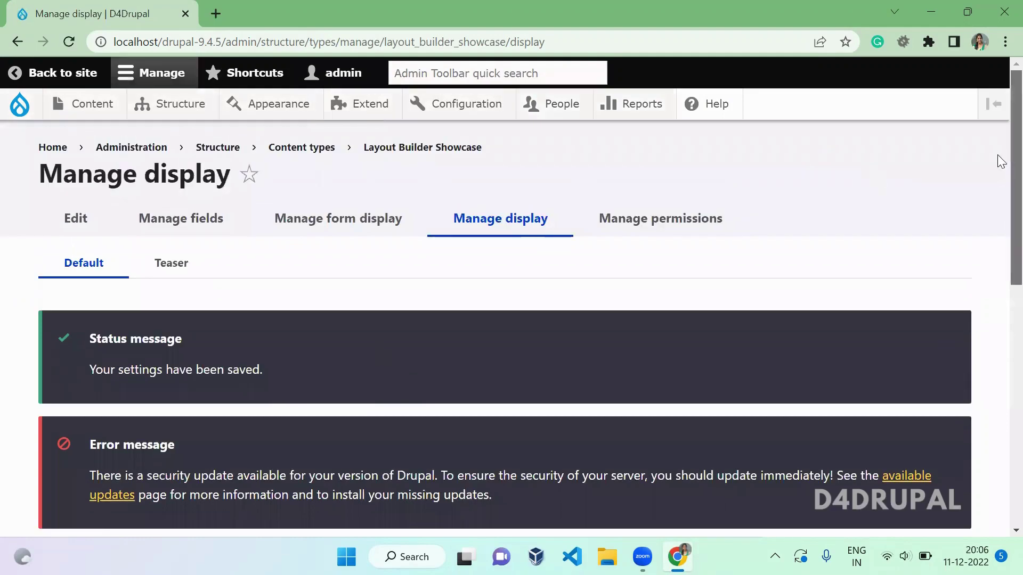
scroll(998, 295, down, 10)
scroll(429, 230, up, 1)
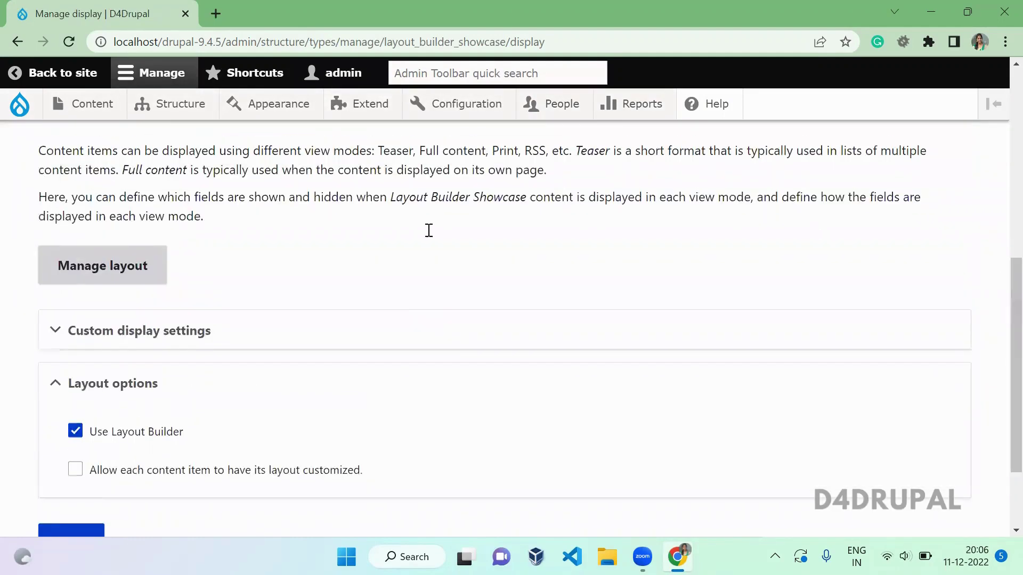
Open Manage layout for the default display and dismiss the layout template notice.
click(99, 284)
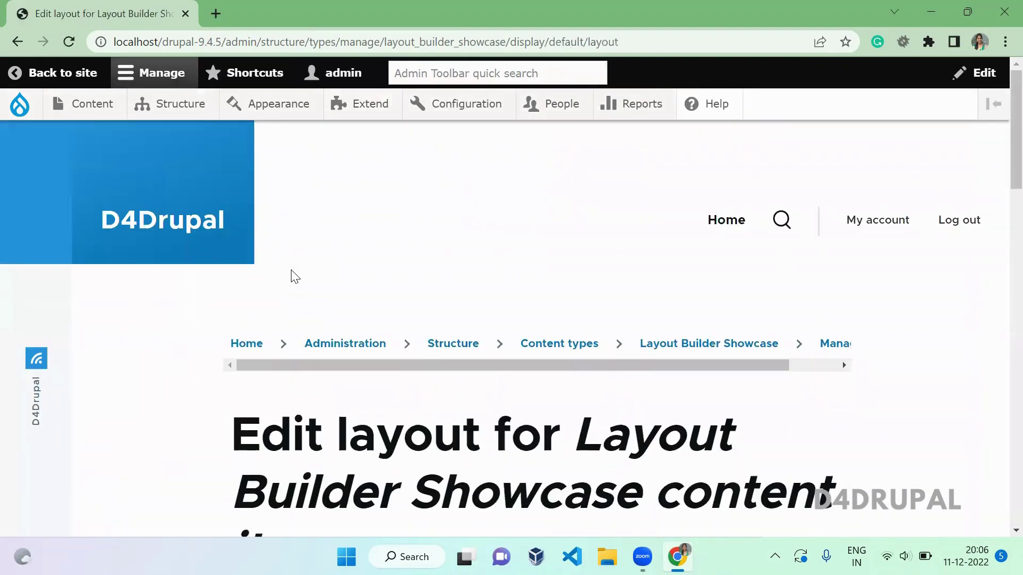
scroll(1000, 224, down, 13)
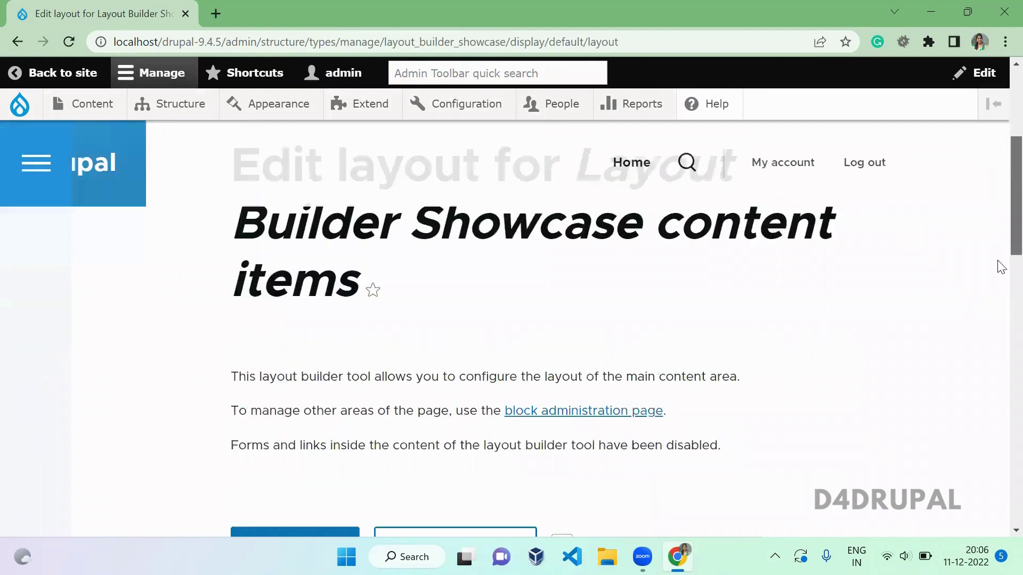
scroll(1000, 398, down, 6)
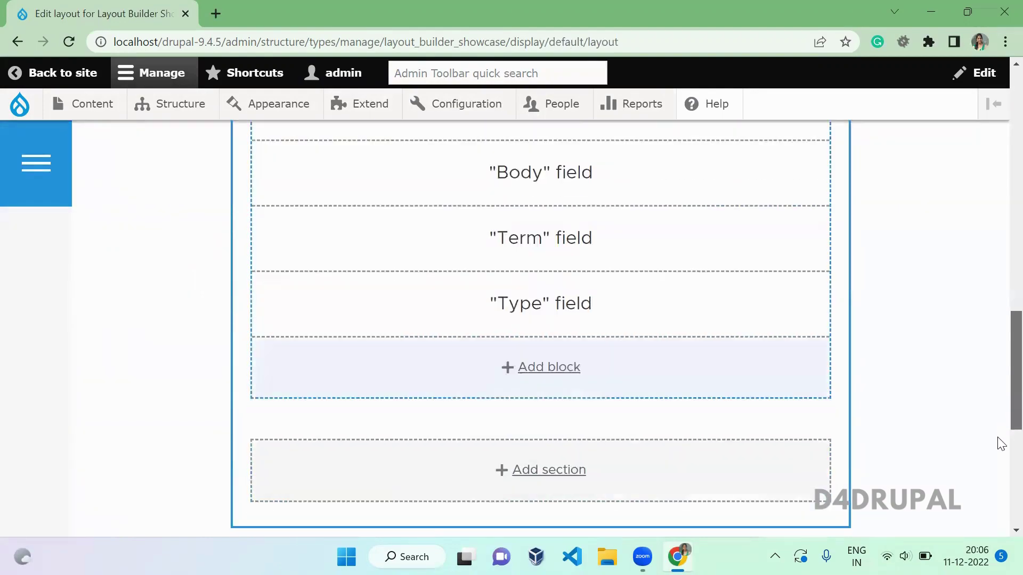
scroll(998, 500, up, 10)
scroll(997, 330, down, 10)
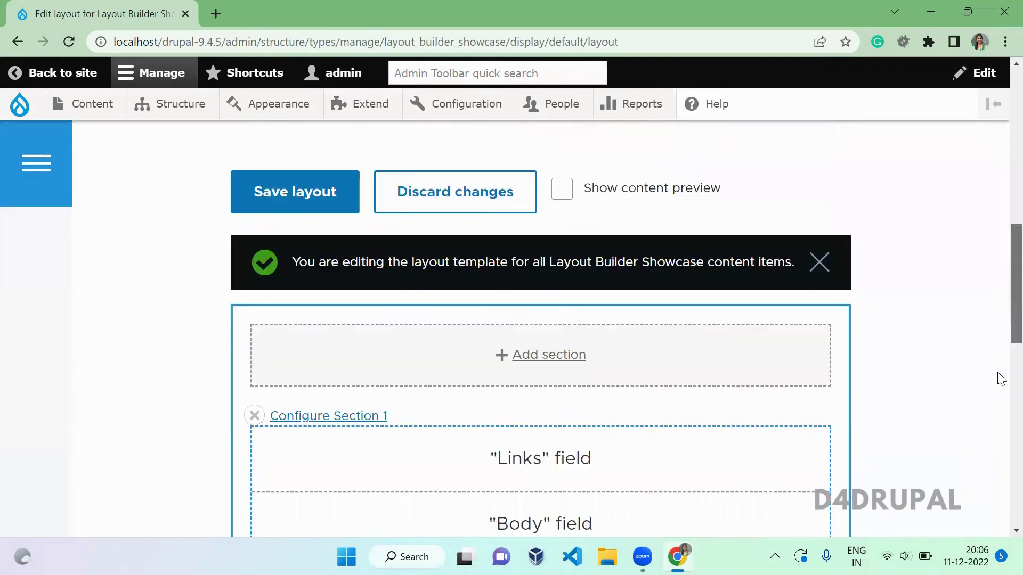
scroll(1000, 405, up, 8)
scroll(999, 383, down, 5)
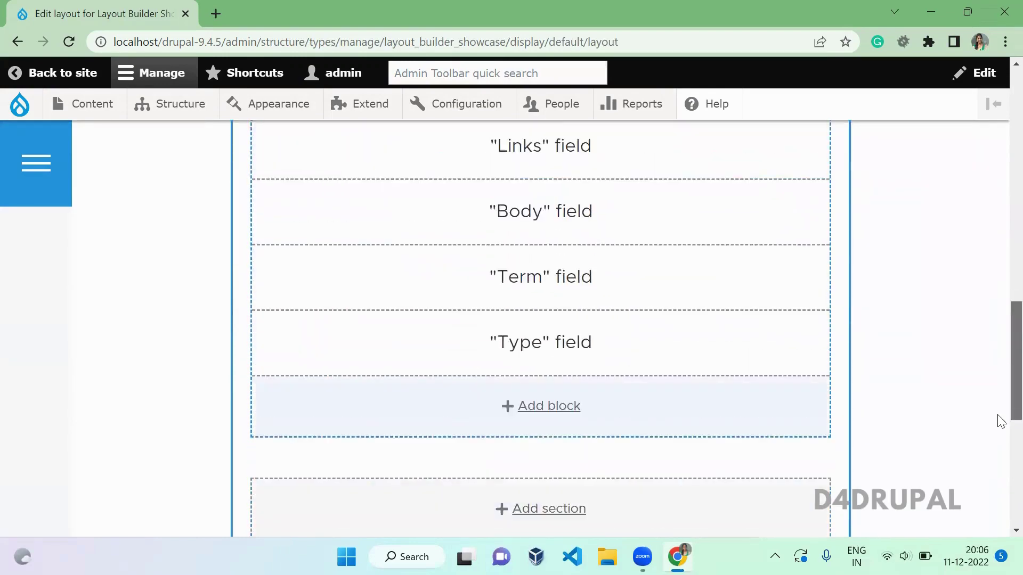
scroll(998, 356, up, 7)
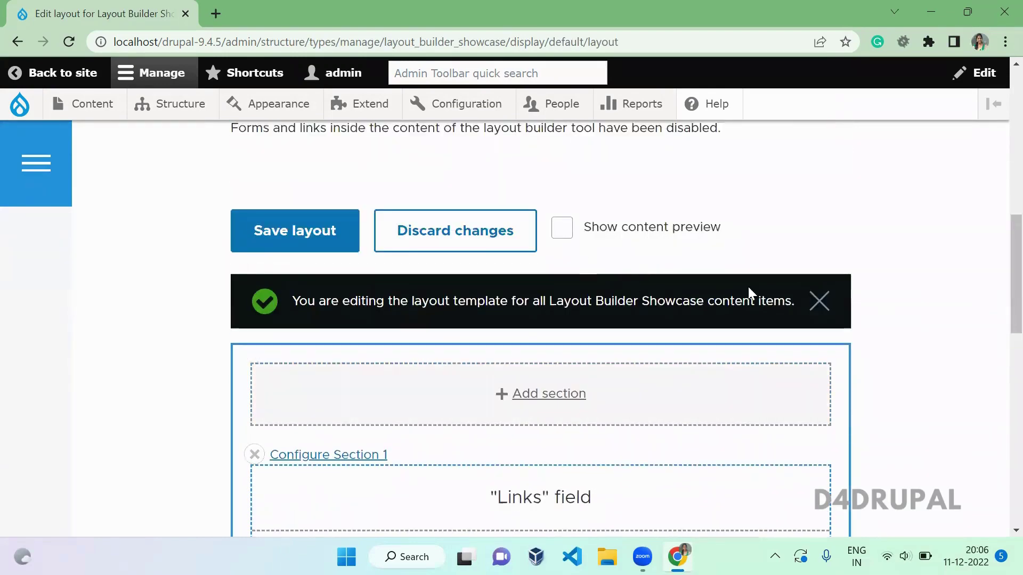
click(819, 302)
Preview the Links, Body and Term fields with sample content, then restore field labels.
click(559, 226)
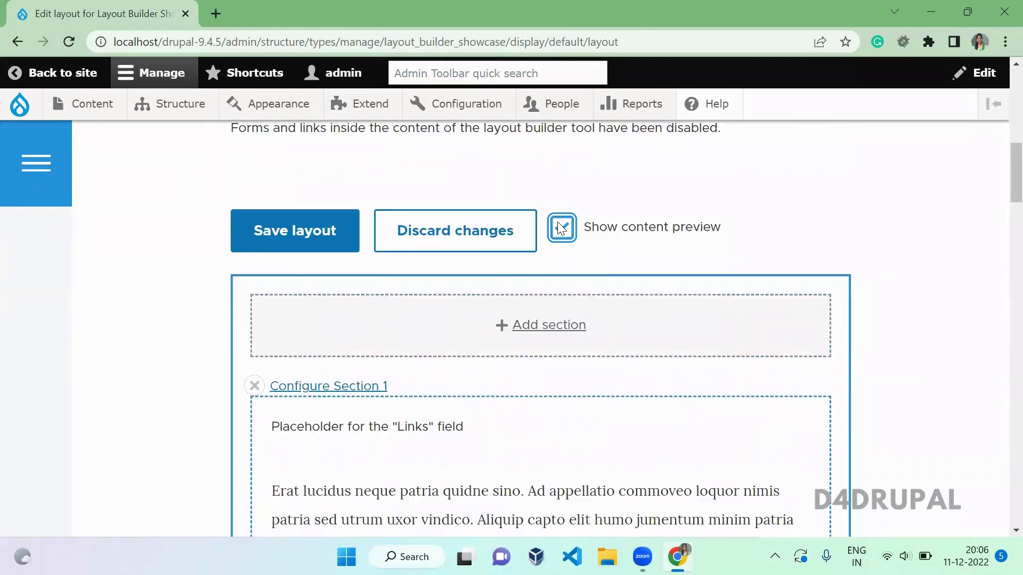
drag(1012, 172, 997, 155)
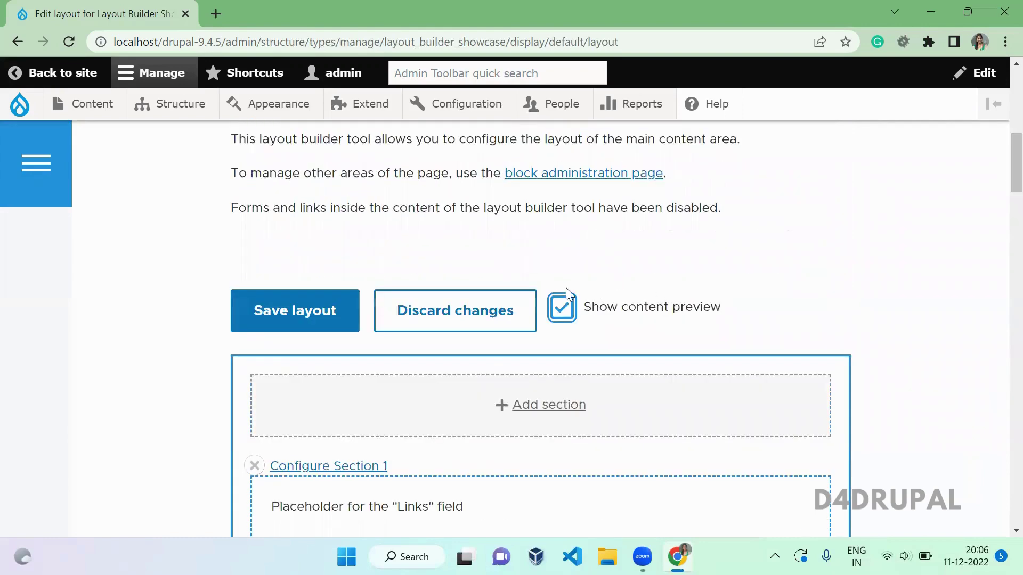
click(562, 308)
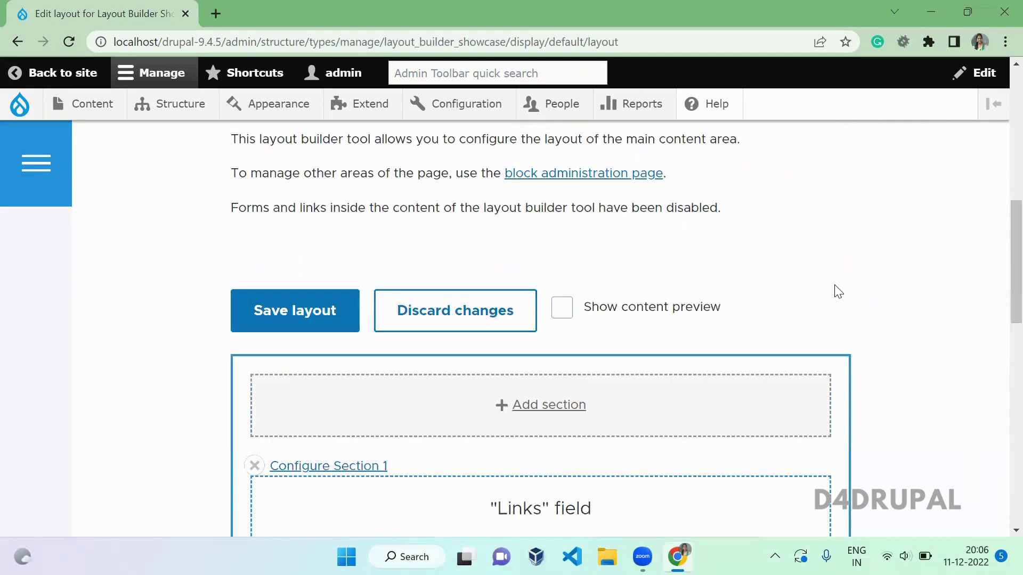
drag(1001, 297, 998, 327)
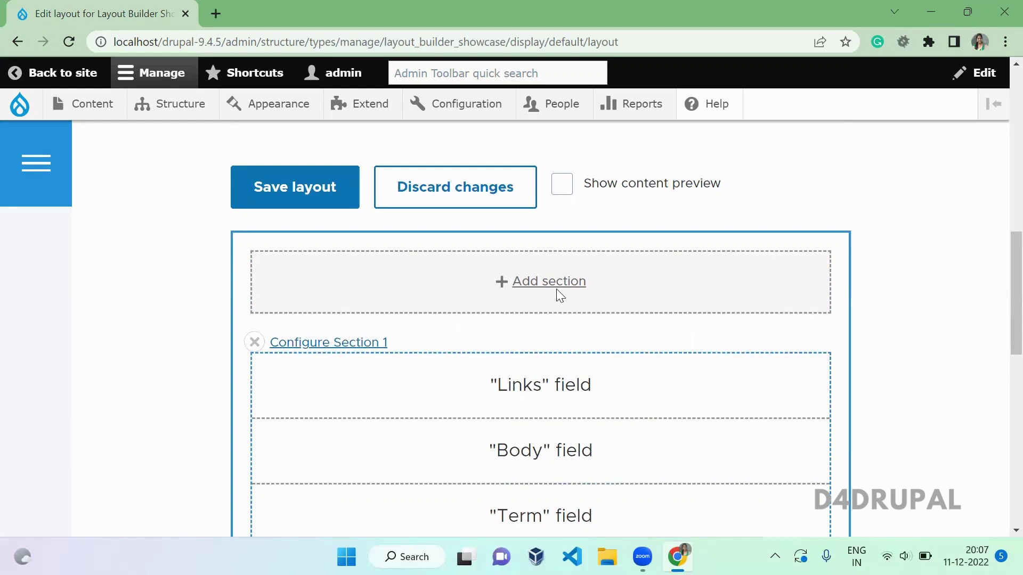
Add a Two column 50%/50% section labelled '50/50 column' above Section 1.
click(547, 285)
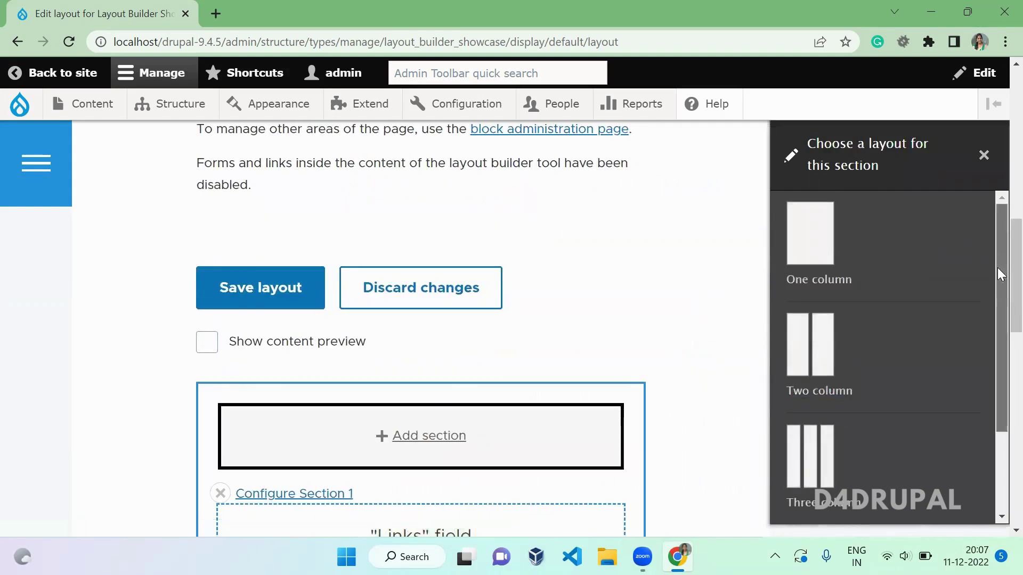
mouse_move(997, 268)
mouse_down()
mouse_move(997, 350)
mouse_move(992, 262)
mouse_up()
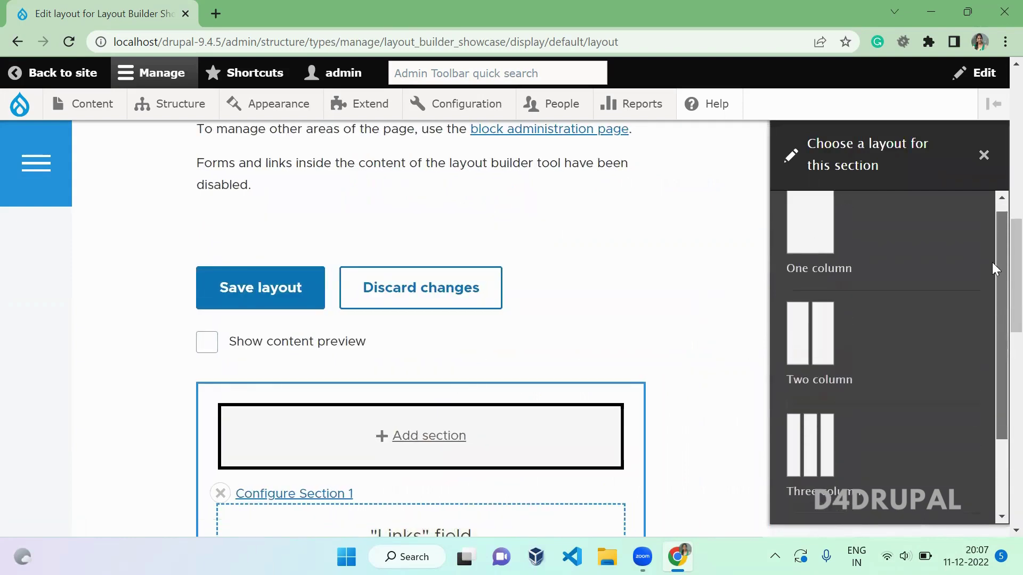
click(826, 347)
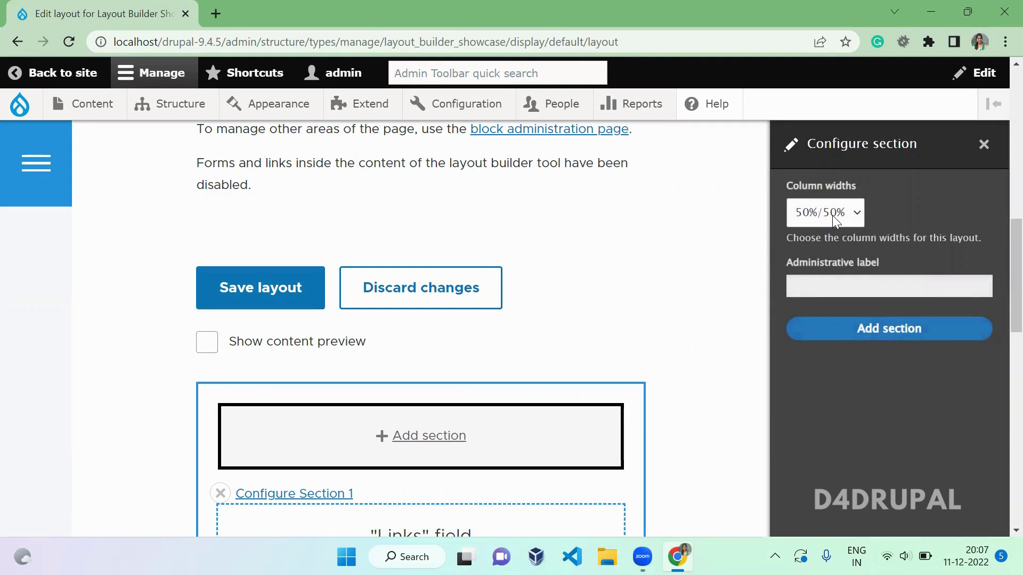
click(833, 215)
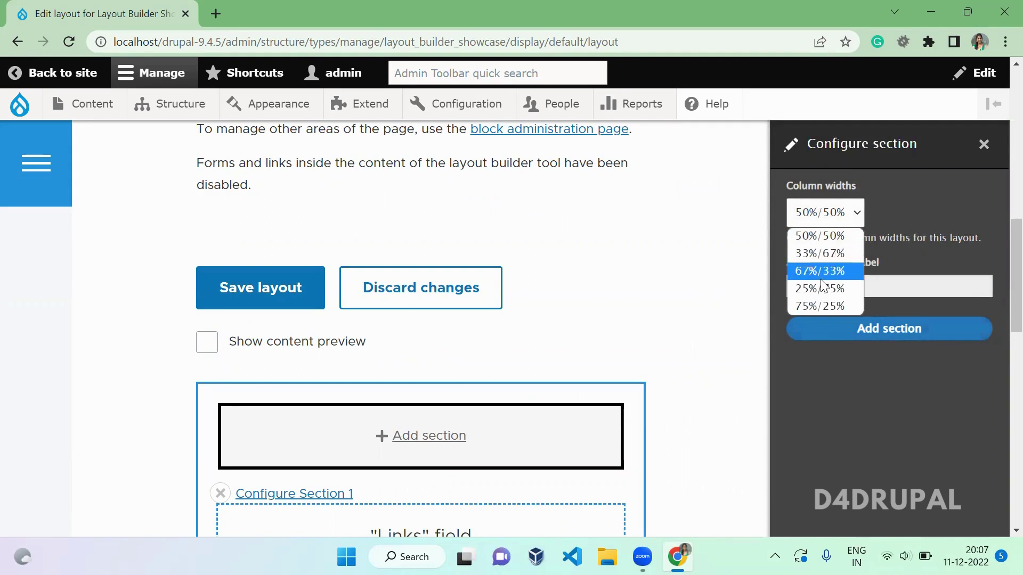
click(829, 237)
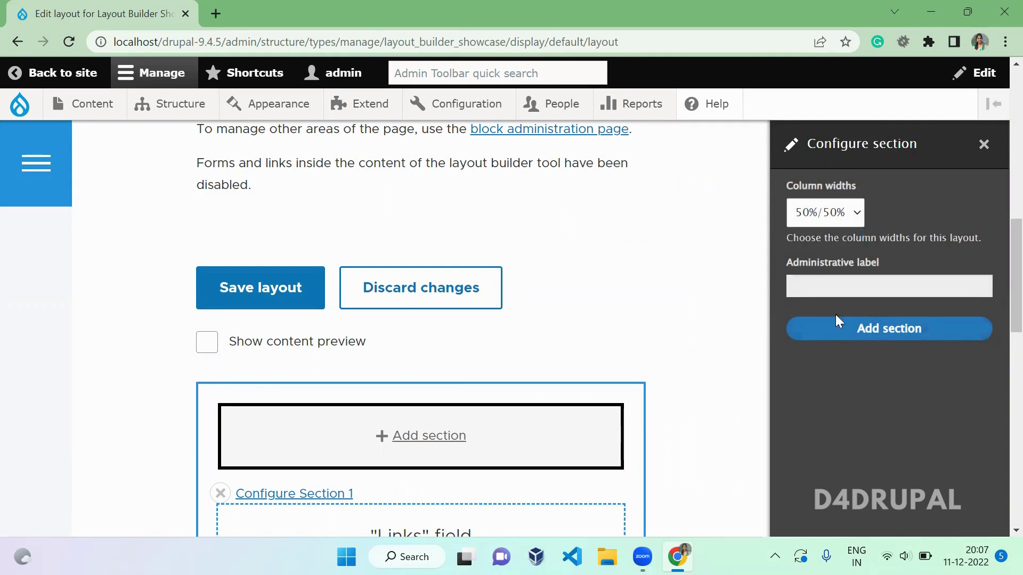
click(840, 283)
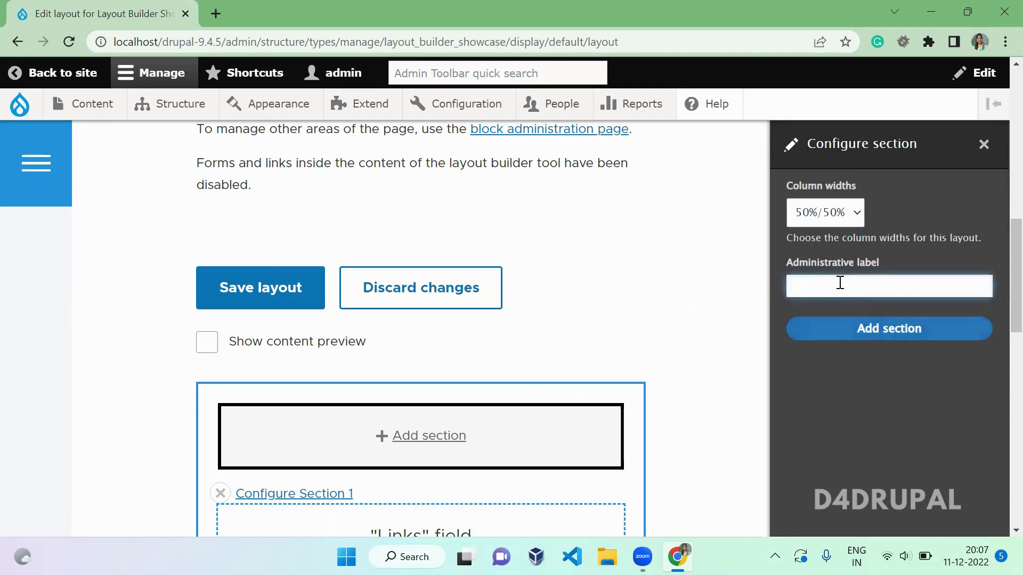
text(50/50 column)
click(888, 321)
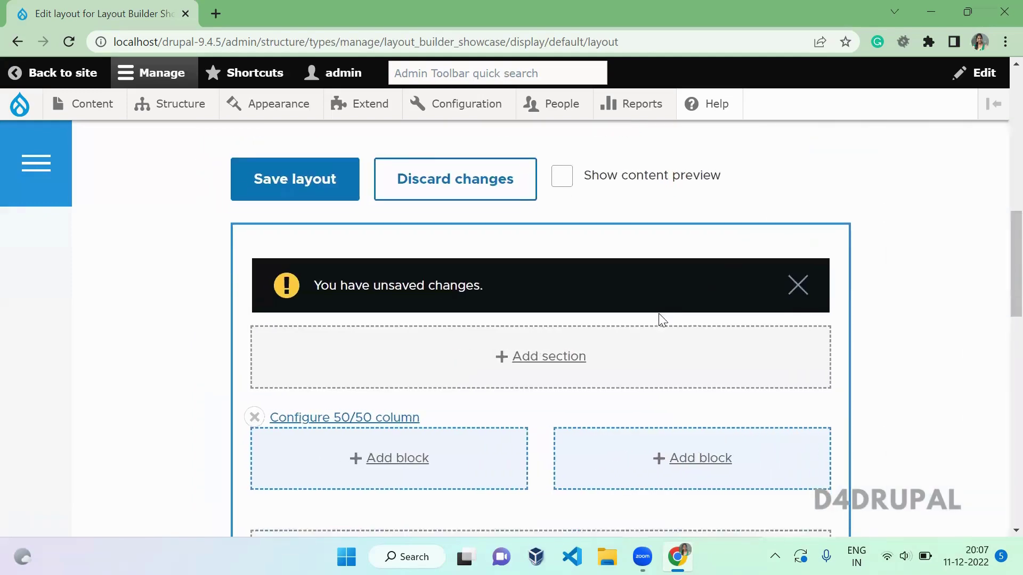
scroll(661, 317, down, 2)
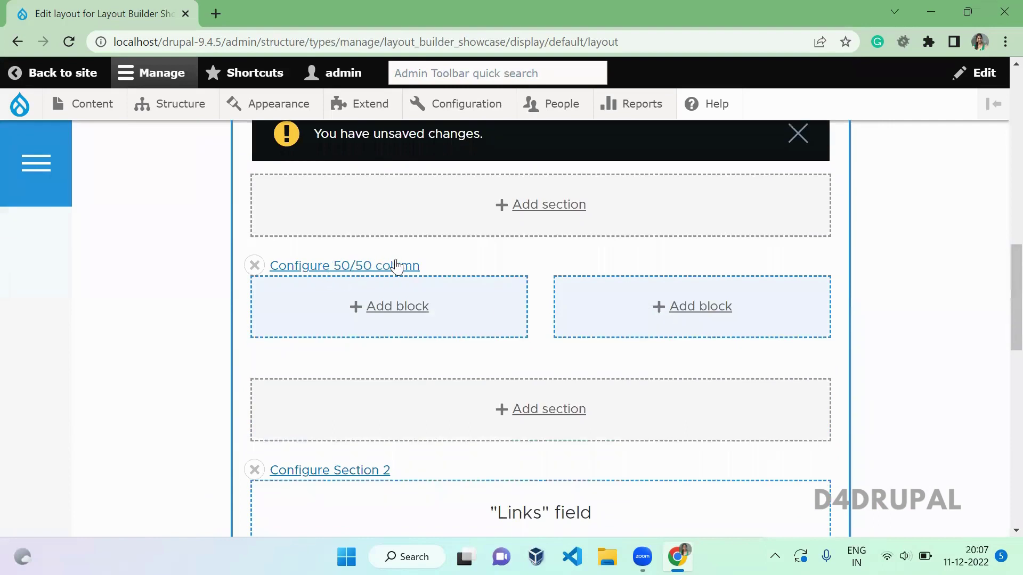
click(396, 336)
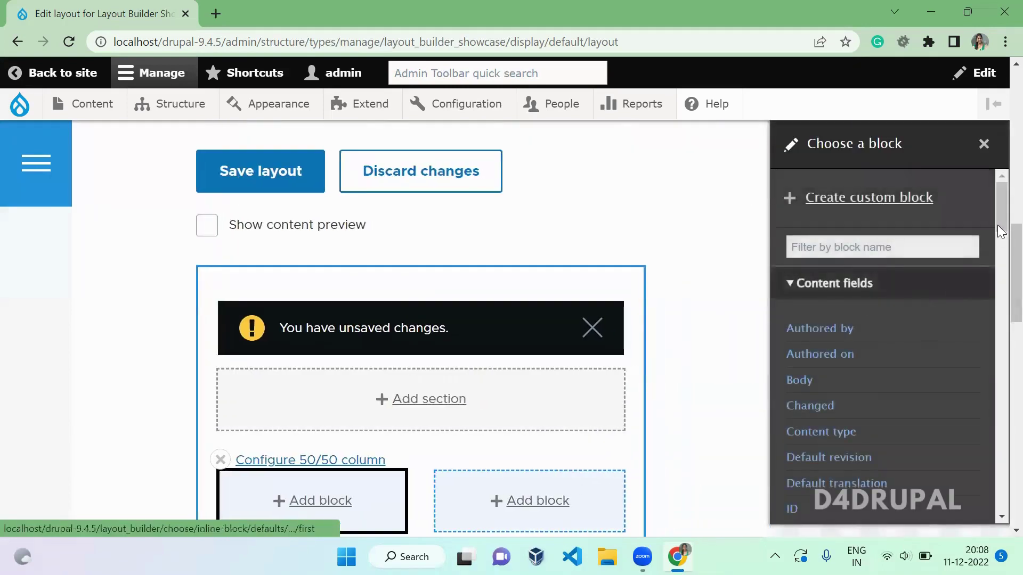
Place the Content type field in the left column with its label set to Inline.
drag(998, 226, 993, 170)
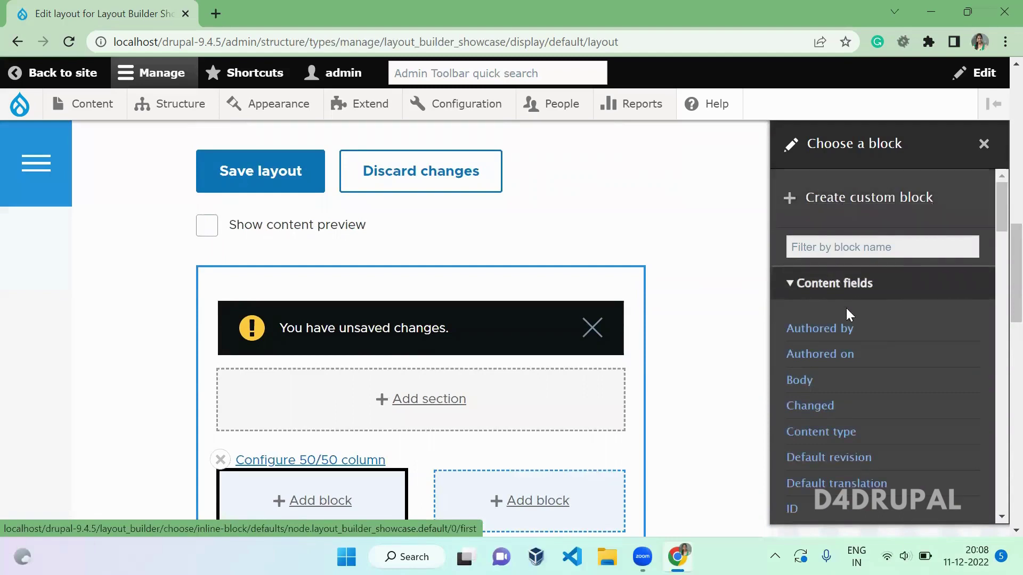
mouse_move(997, 210)
mouse_down()
mouse_move(998, 229)
mouse_move(997, 219)
mouse_up()
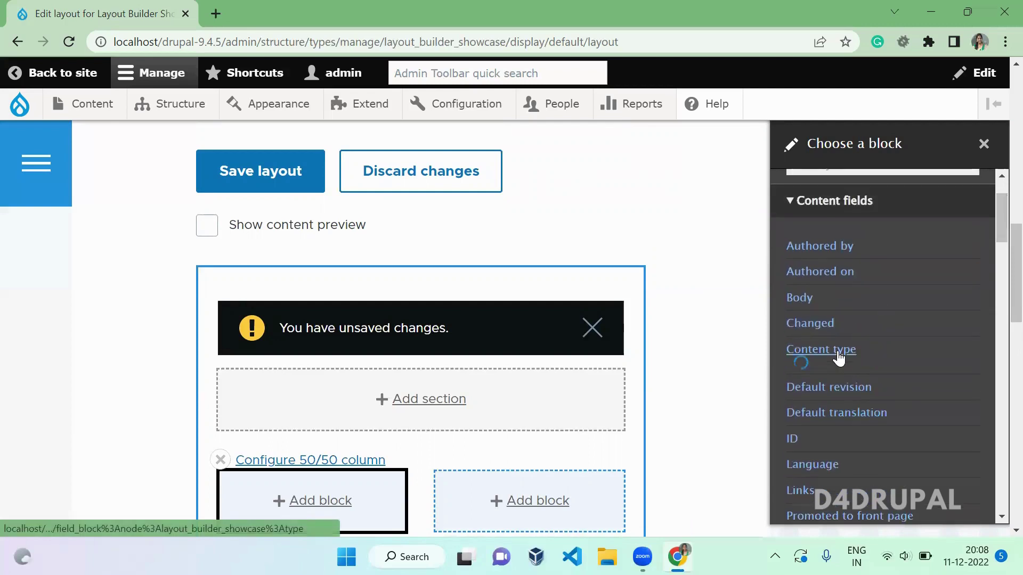
click(820, 347)
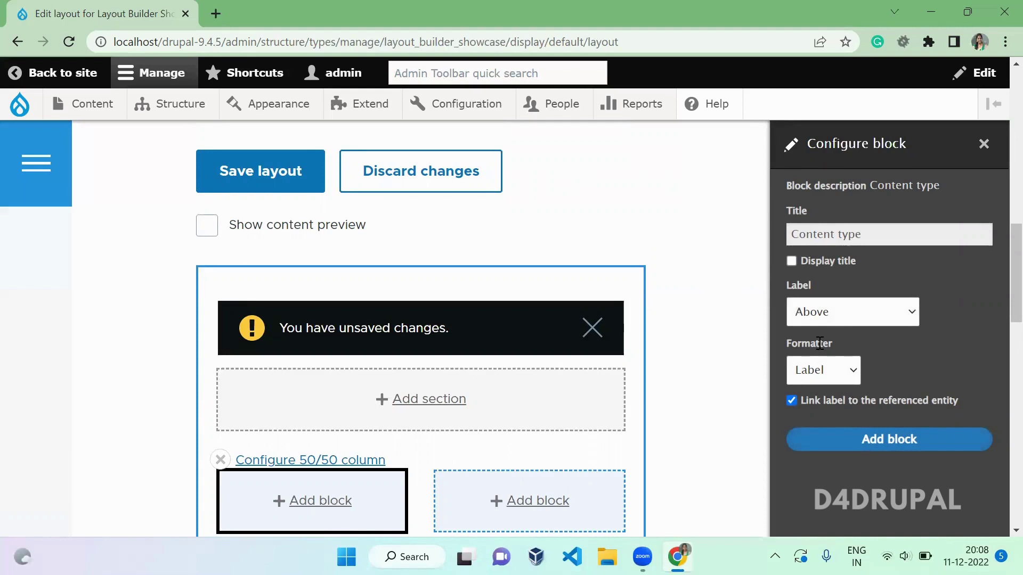
click(857, 314)
click(852, 351)
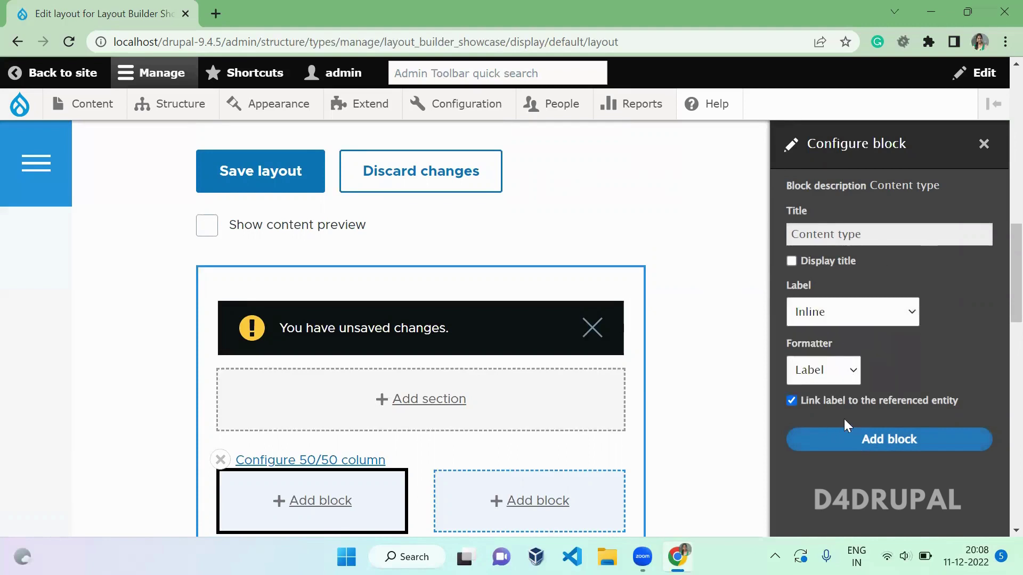
click(871, 442)
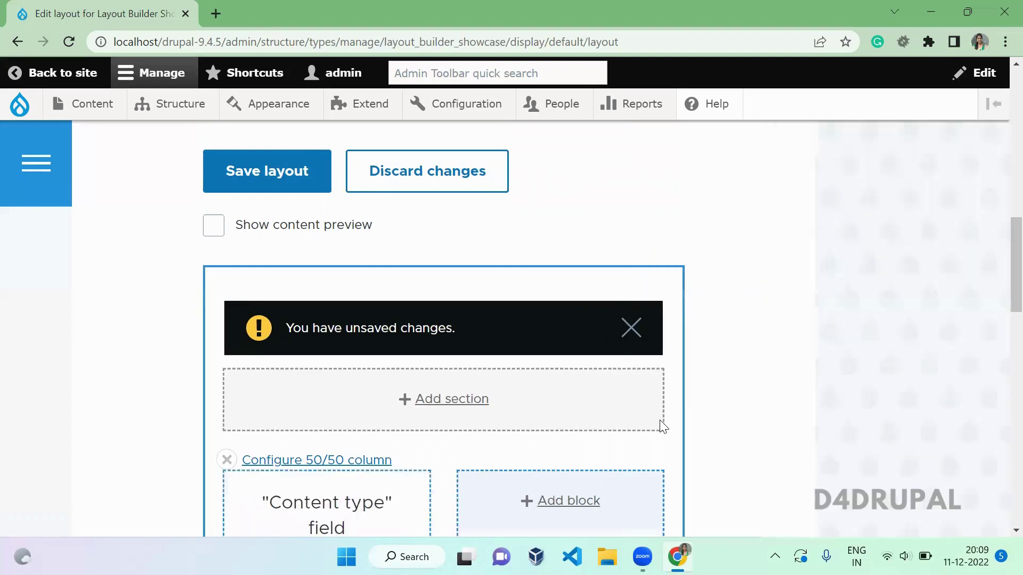
scroll(548, 346, down, 3)
Add the Changed content field block to the section's right column.
click(678, 358)
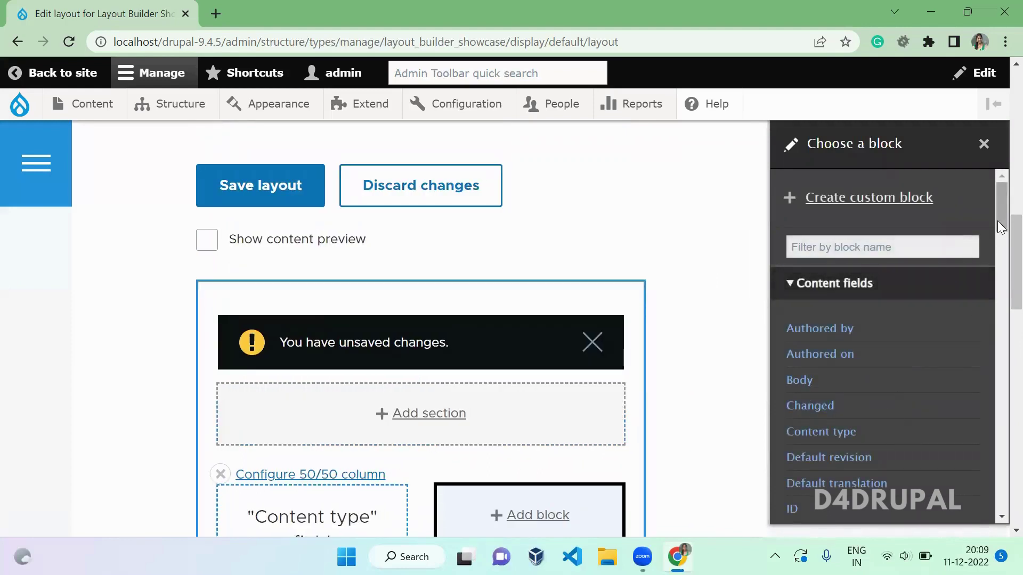
click(844, 333)
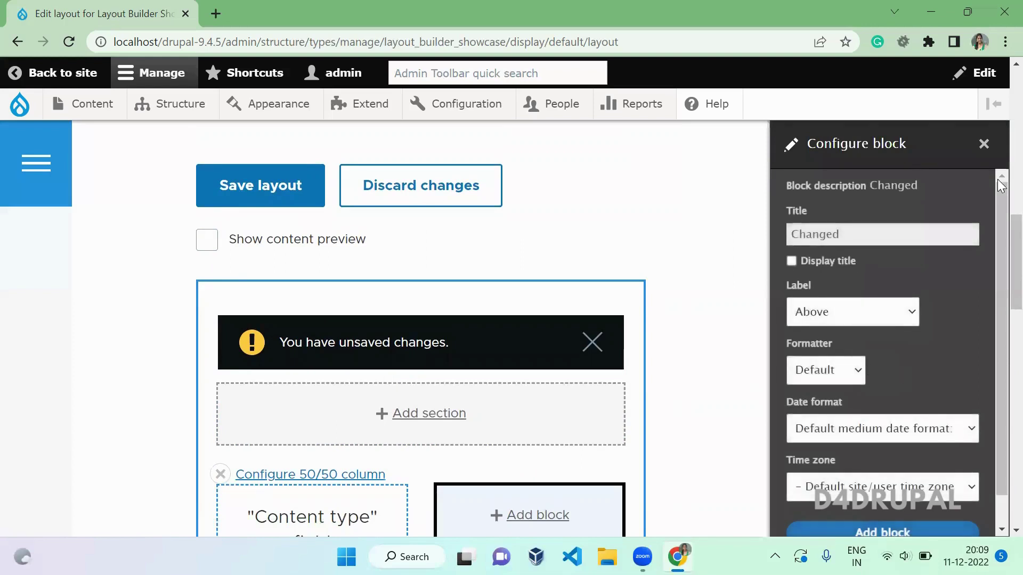
drag(997, 190, 997, 269)
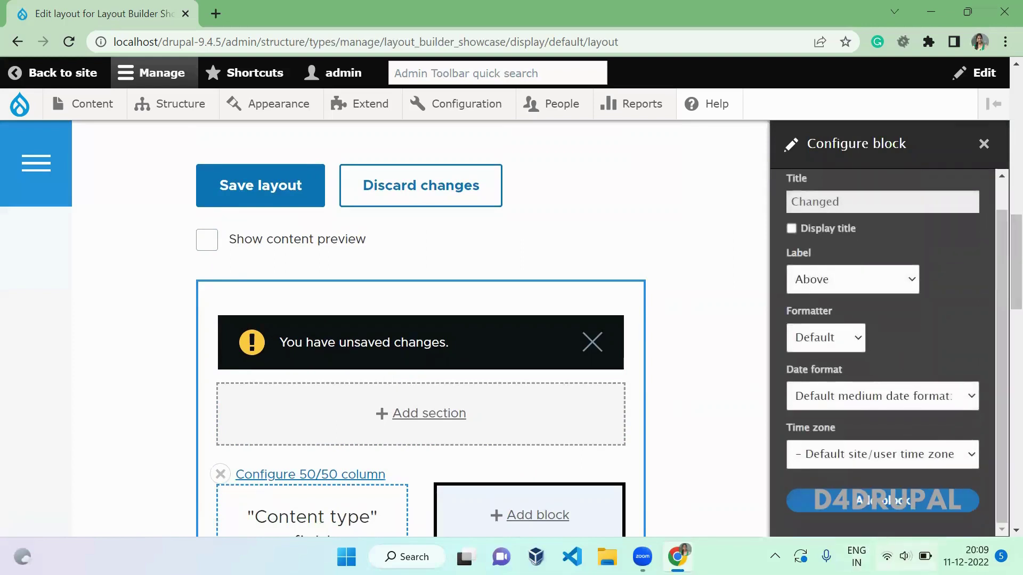
click(878, 511)
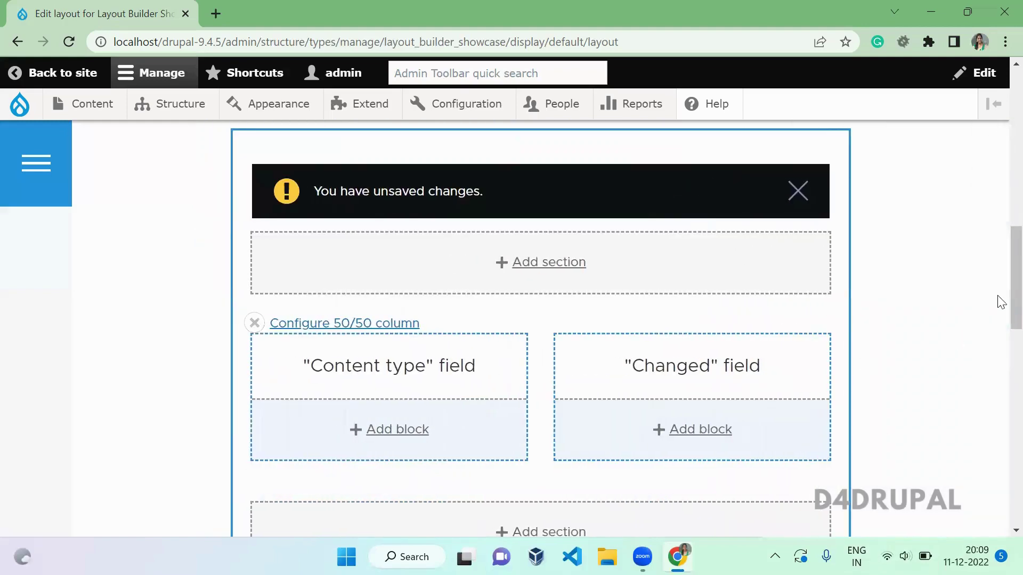
drag(1000, 298, 1000, 226)
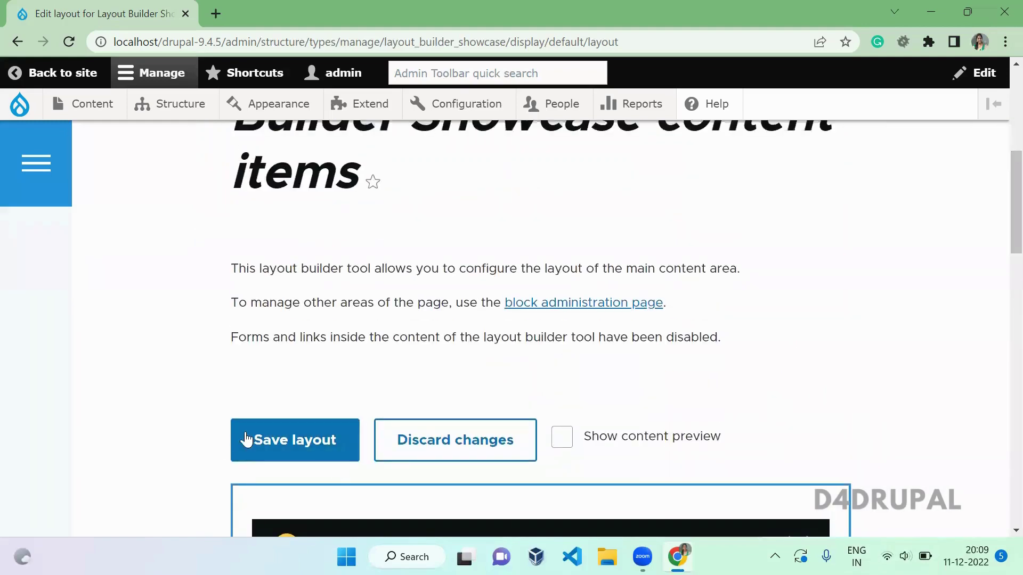
Save the Layout Builder Showcase default layout, then go to the Content listing.
click(292, 437)
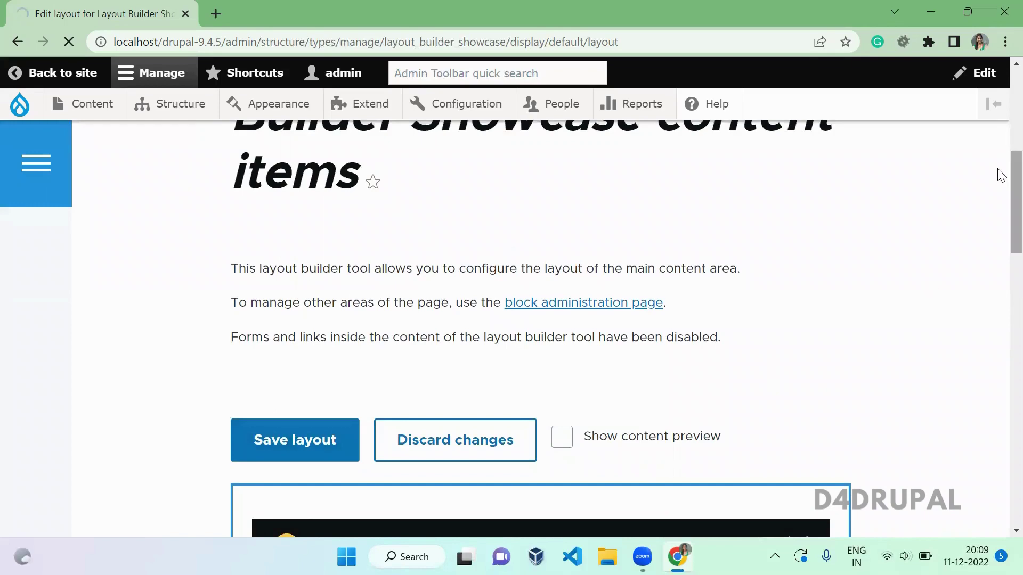
scroll(998, 245, down, 6)
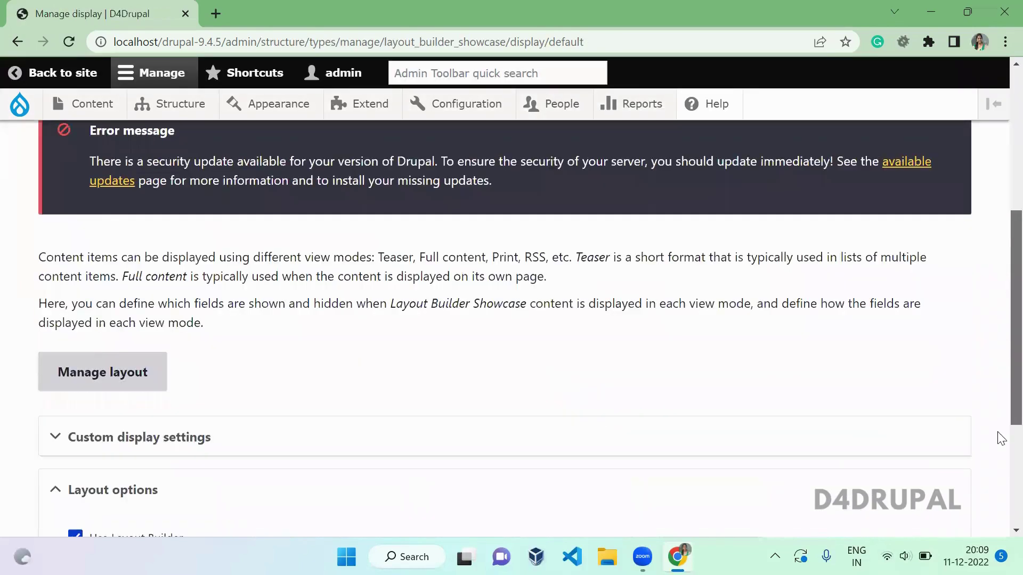
scroll(1000, 437, down, 4)
scroll(999, 466, up, 10)
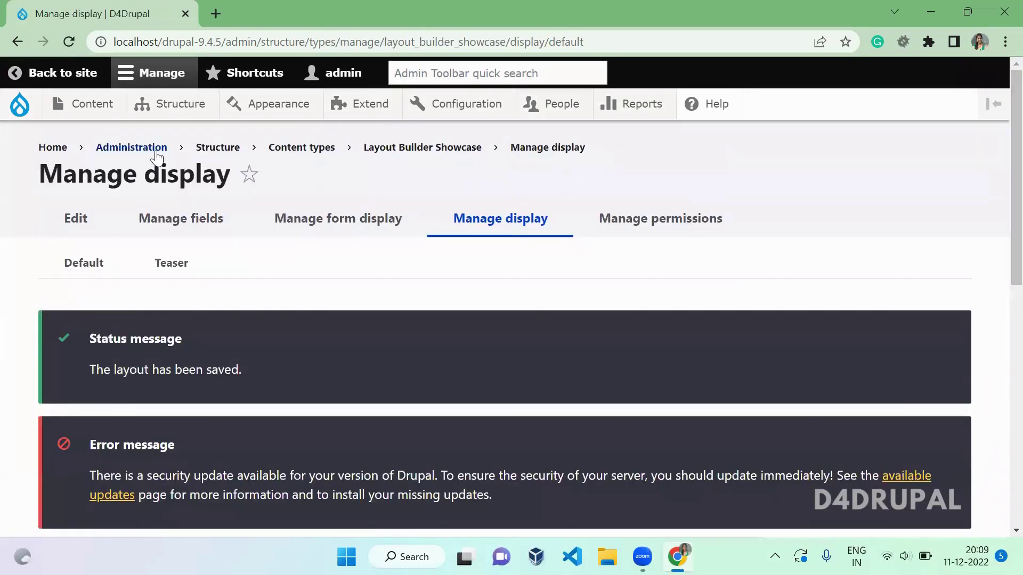
click(78, 102)
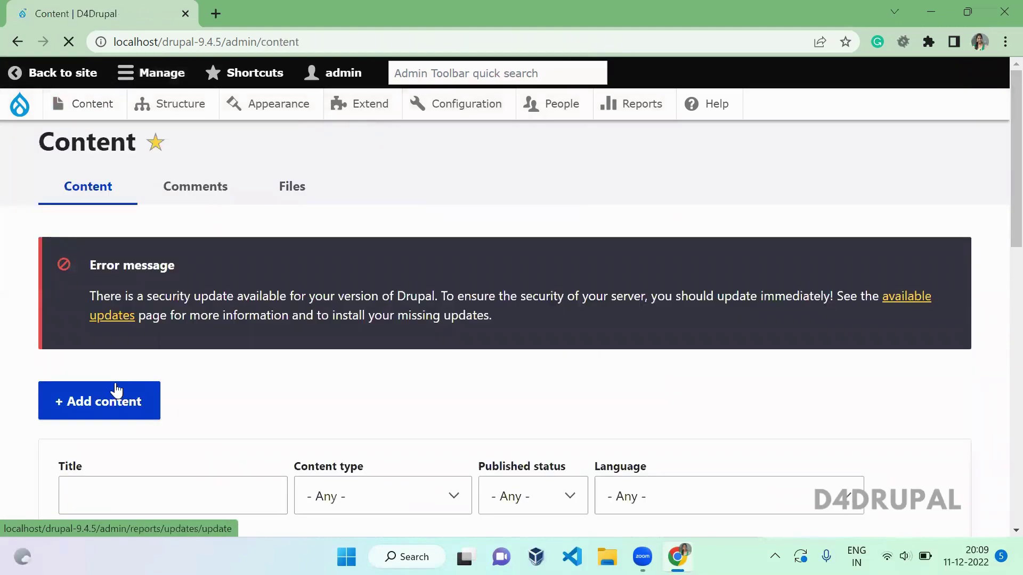
Create a new Layout Builder Showcase content item and paste in its title.
click(115, 392)
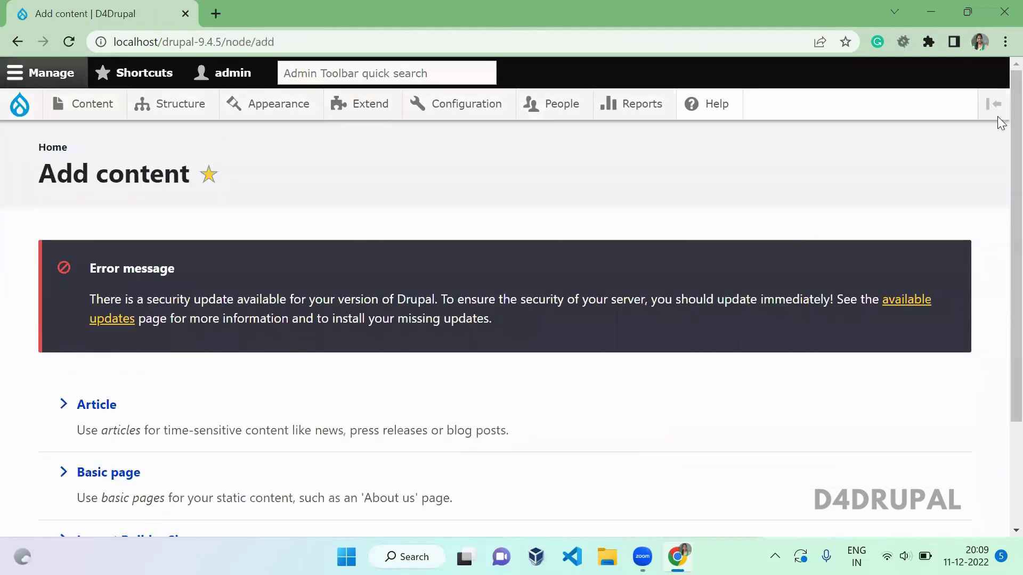
scroll(226, 318, down, 3)
click(184, 407)
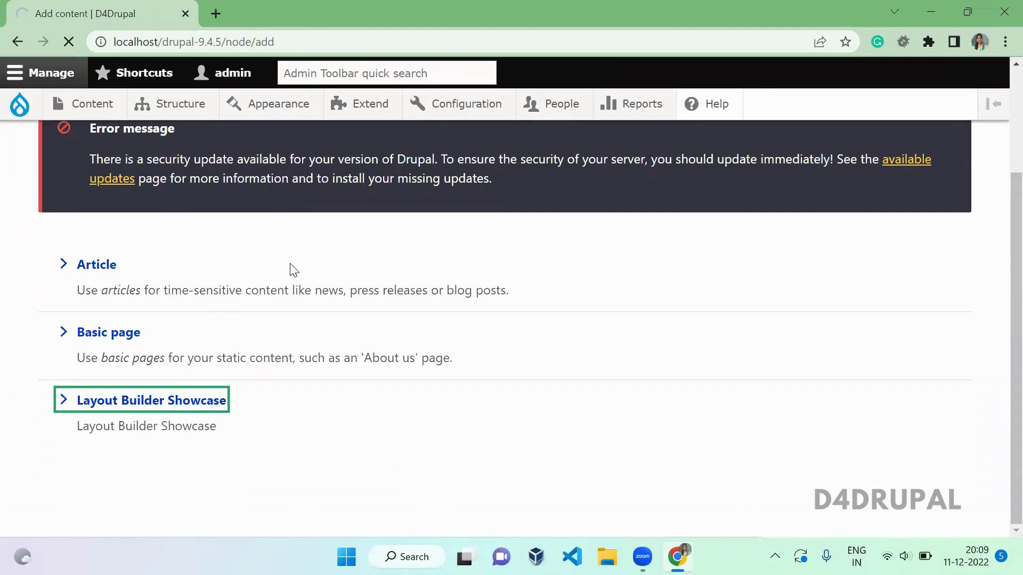
click(186, 403)
text(Layout Builder Showcase)
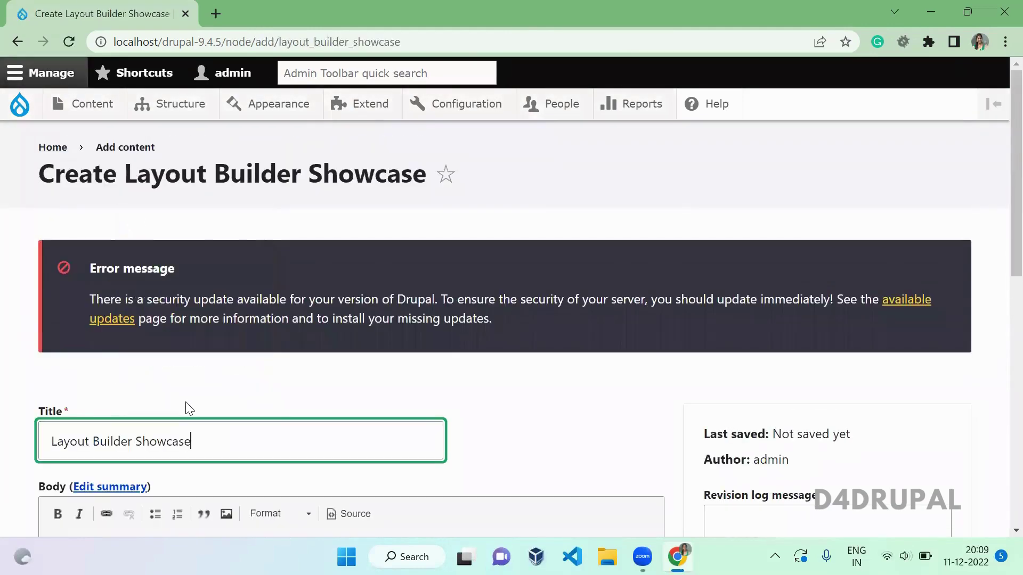
click(667, 388)
Paste 'Layout Builder Showcase' into the Body and paste several repeated copies.
scroll(998, 292, down, 4)
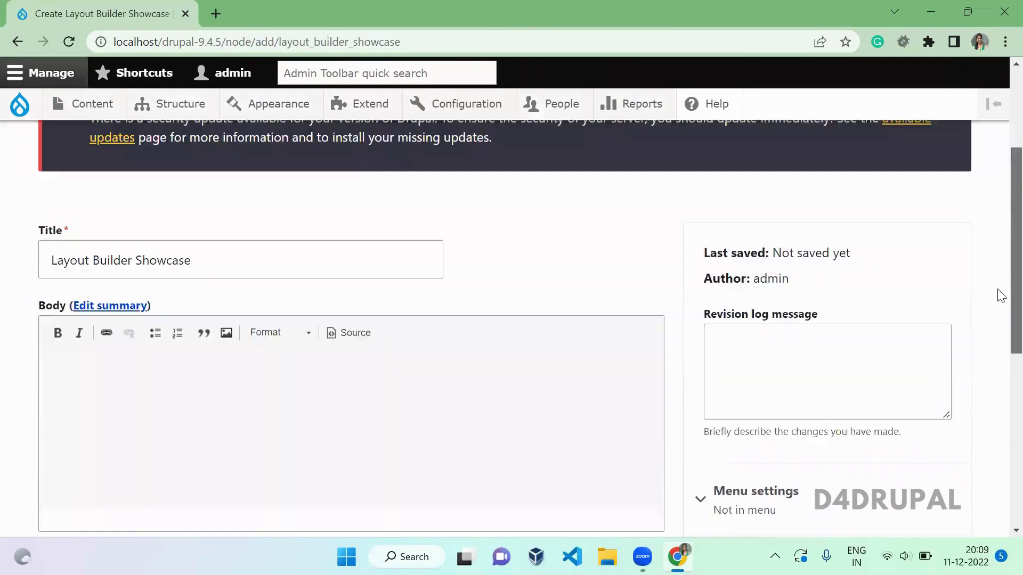
click(436, 388)
text(Layout Builder Showcase)
text(a)
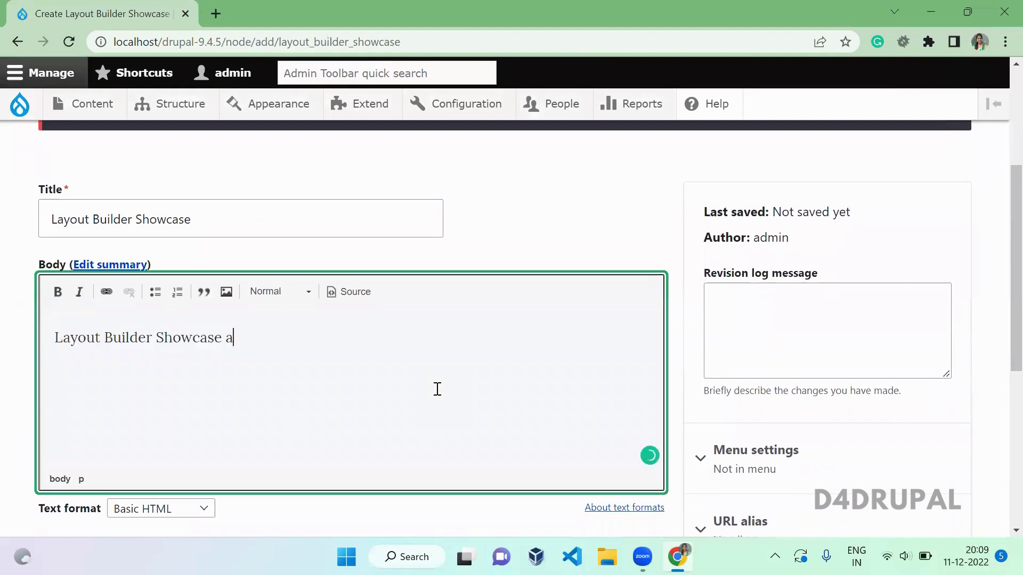
key(BackSpace)
key(ctrl+a)
key(ctrl+c)
key(Right)
key(ctrl+v)
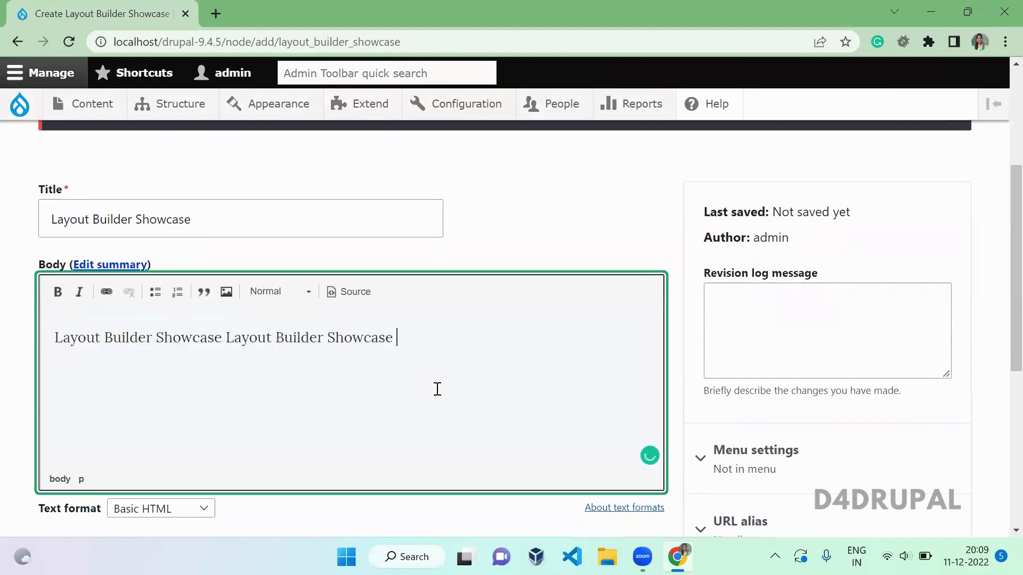
key(ctrl+v)
key(ctrl+v)
key(ctrl+v)
key(ctrl+v)
key(ctrl+v)
key(ctrl+v)
key(ctrl+v)
key(ctrl+v)
key(ctrl+v)
key(ctrl+v)
key(ctrl+v)
key(ctrl+v)
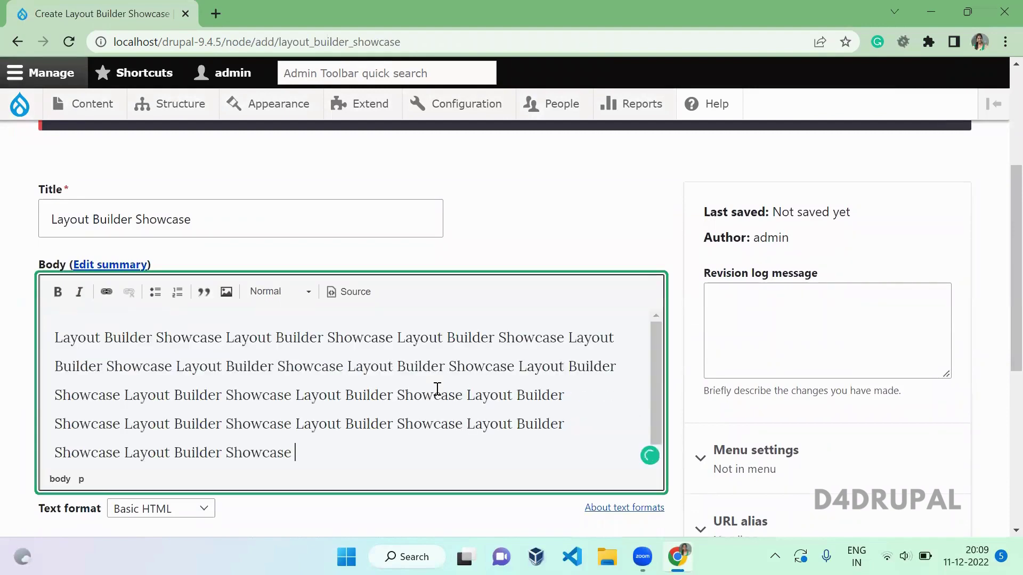
Give the showcase the Term abcd and Type Basic, then save it as published content.
drag(1000, 218, 998, 350)
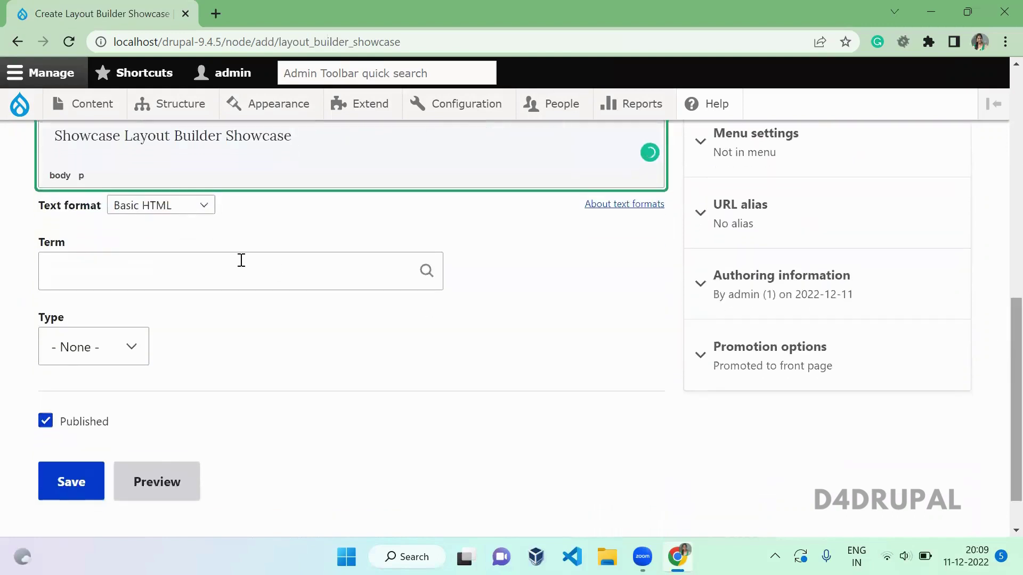
click(281, 272)
text(a)
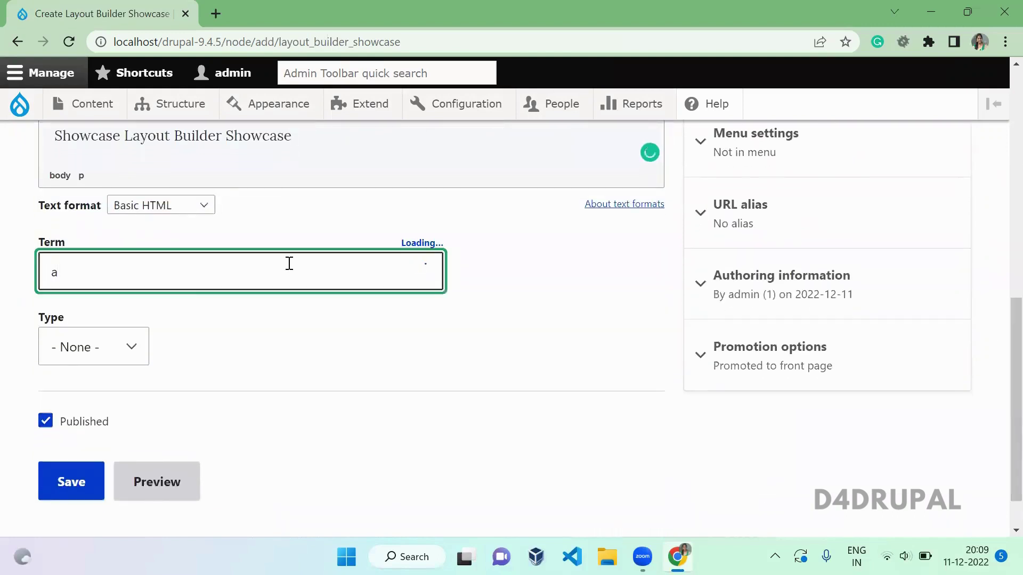
text(bc)
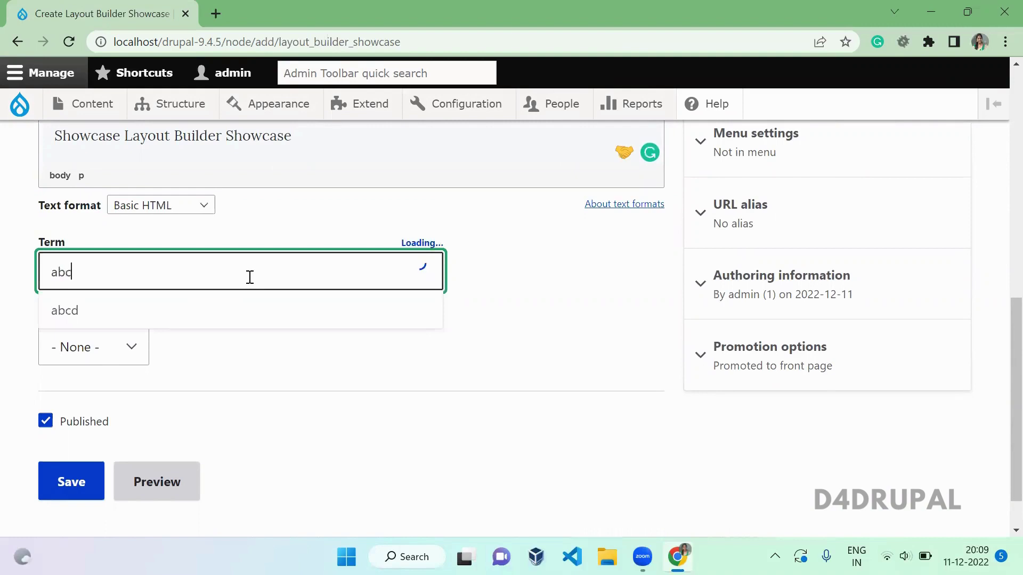
click(152, 319)
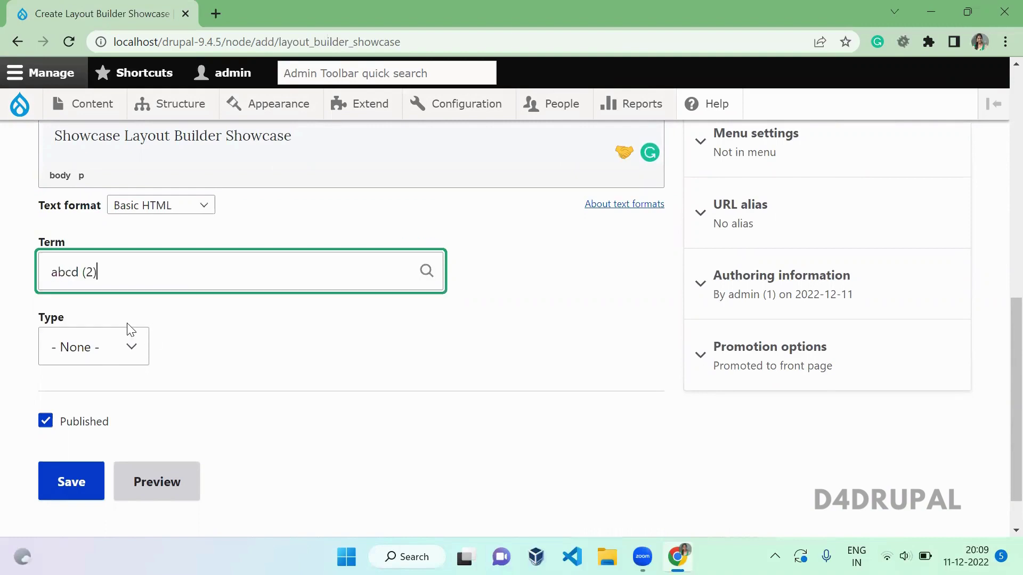
click(114, 343)
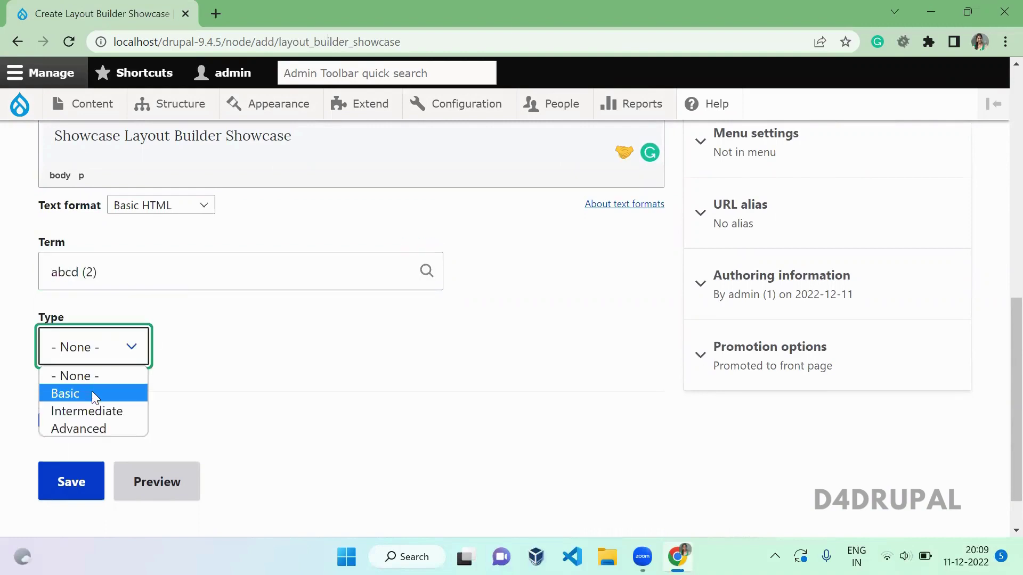
click(92, 393)
click(86, 486)
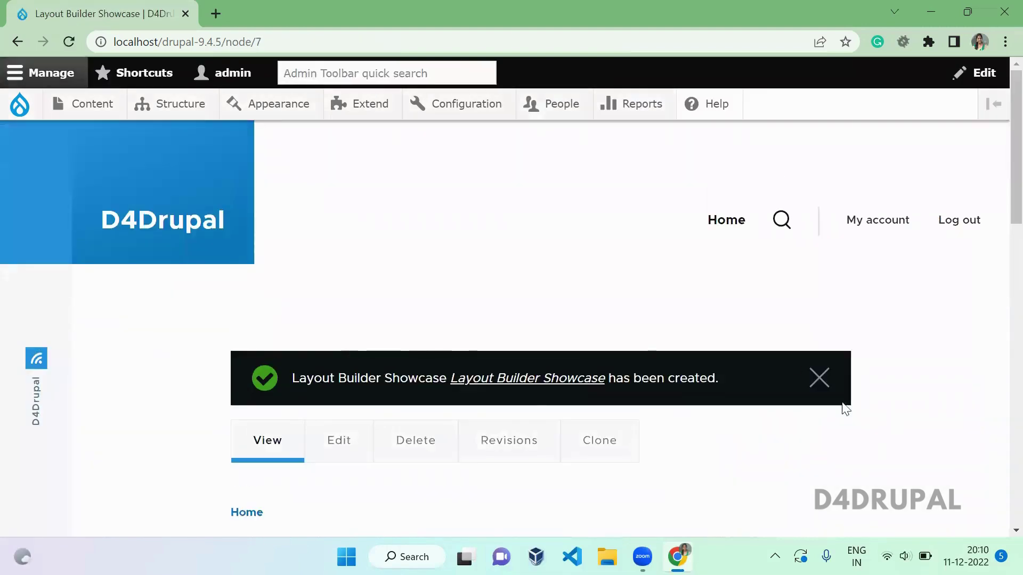
Dismiss the creation notice and review the Content type and Changed fields on the node page.
click(817, 380)
scroll(772, 391, down, 7)
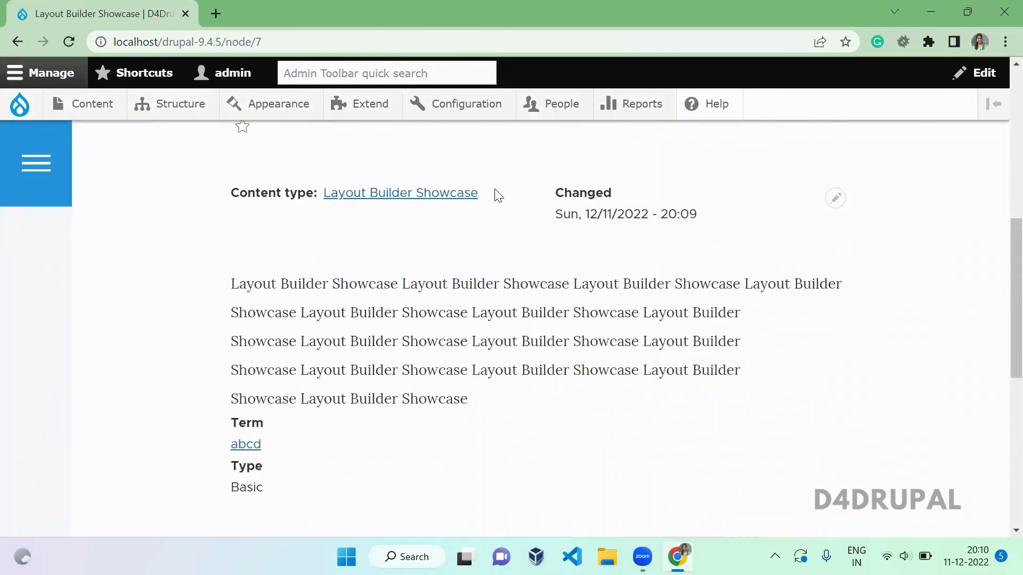
drag(495, 194, 239, 209)
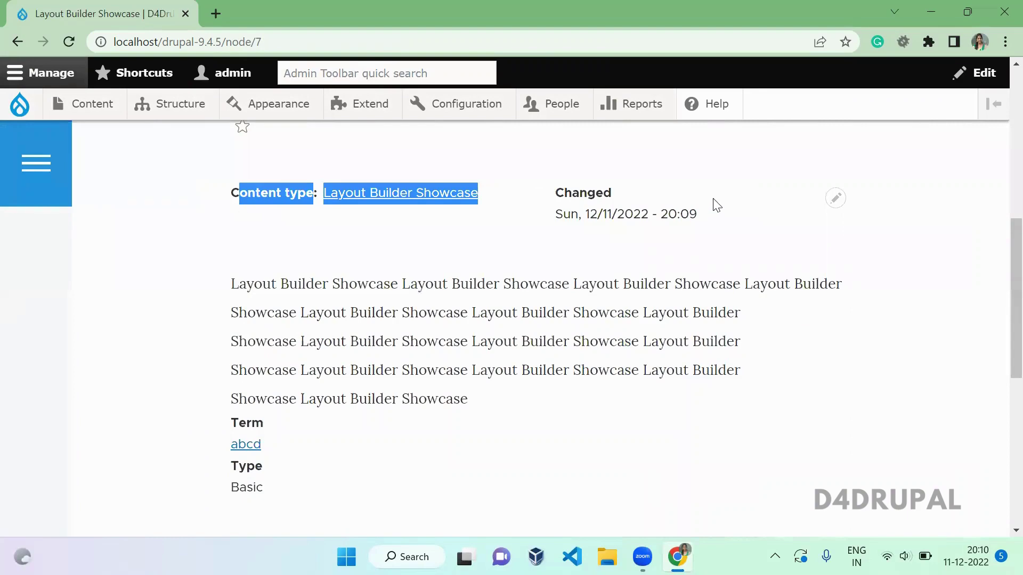
drag(716, 206, 553, 190)
click(520, 340)
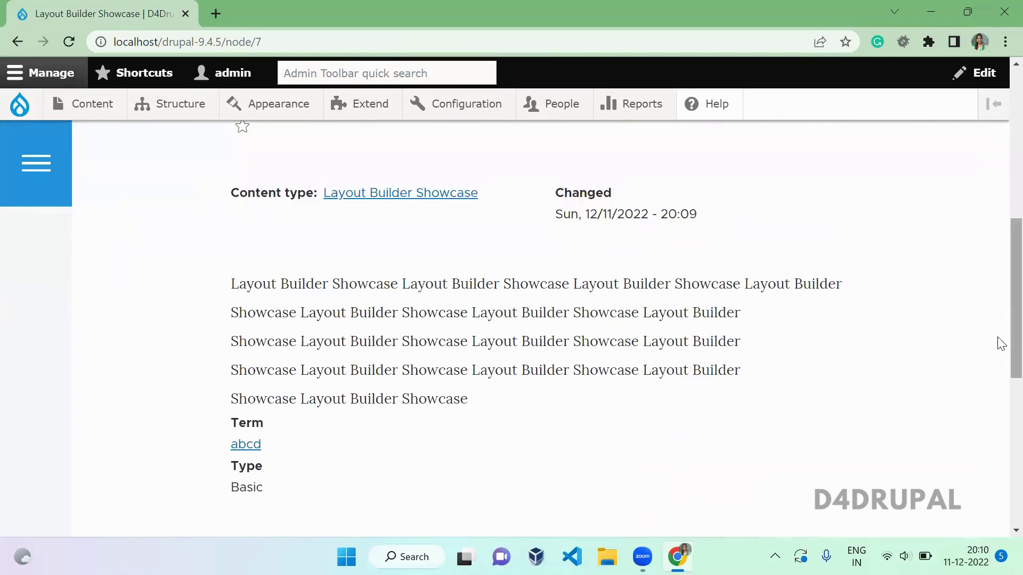
scroll(998, 417, down, 1)
scroll(998, 327, up, 1)
scroll(1000, 373, down, 2)
scroll(1001, 416, up, 3)
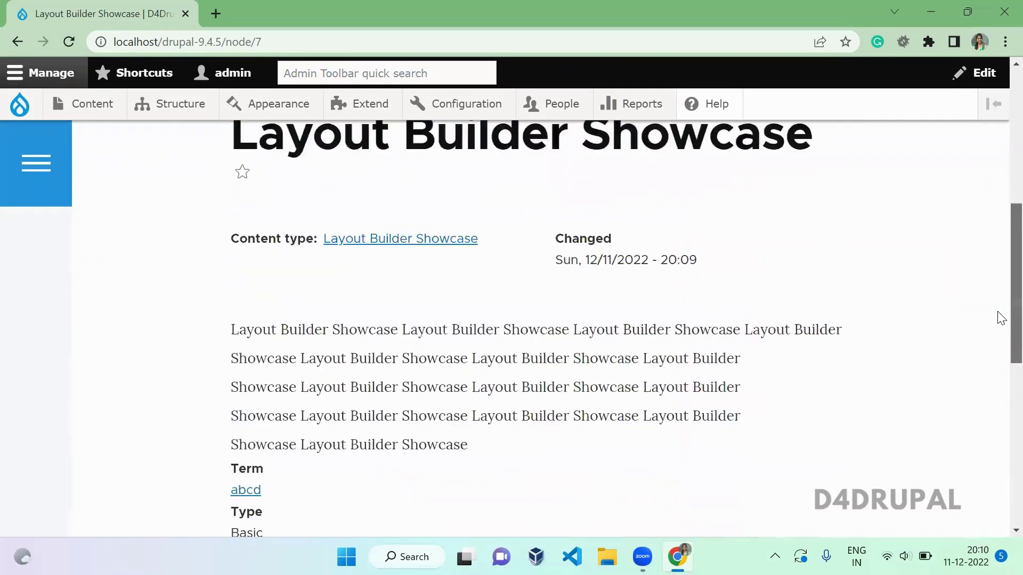
scroll(997, 317, down, 3)
scroll(998, 406, up, 5)
scroll(1001, 229, up, 6)
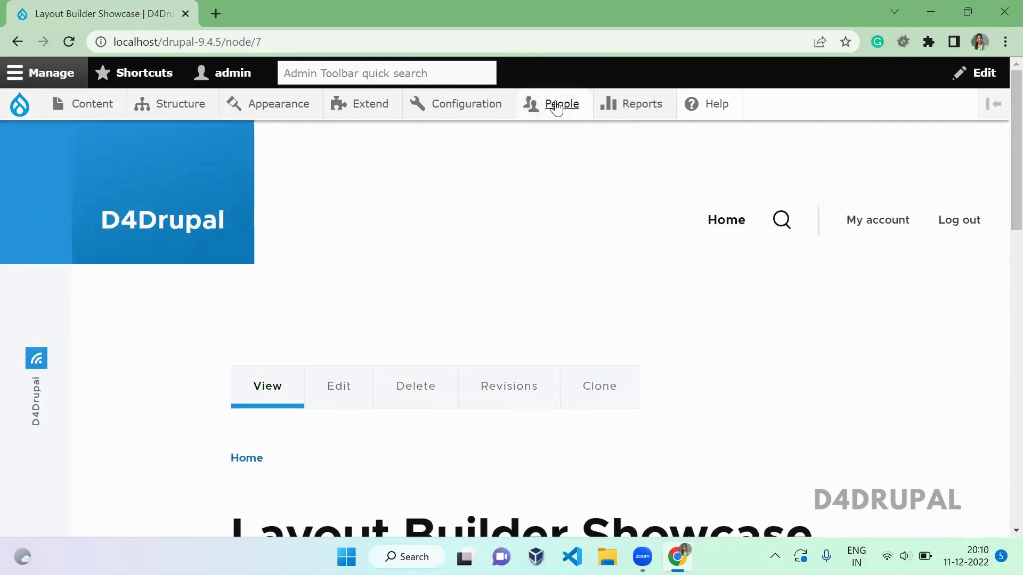
On Layout Builder Showcase's Manage display, enable 'Allow each content item to have its layout customized' and save.
mouse_move(181, 106)
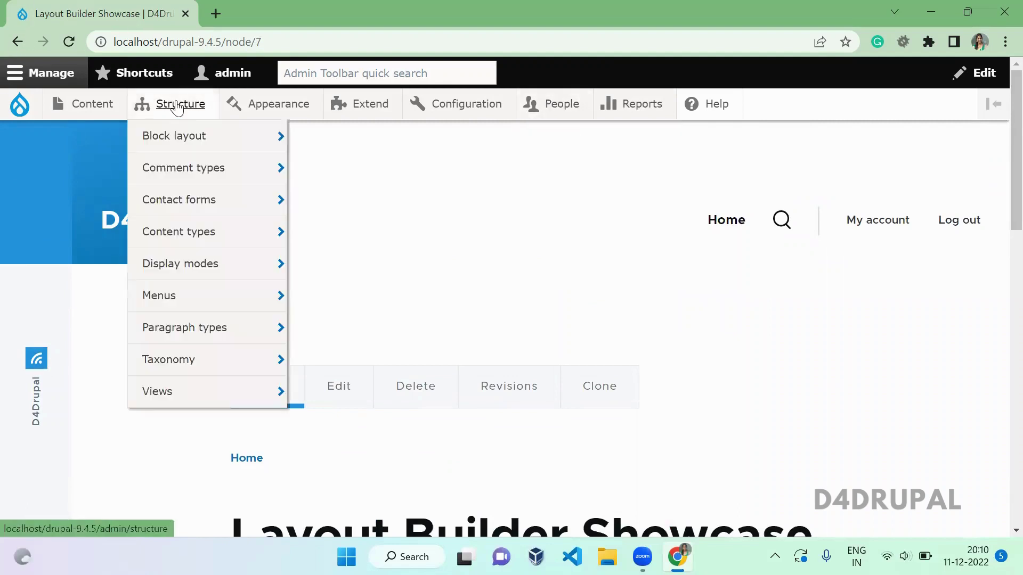
mouse_move(199, 231)
mouse_move(388, 326)
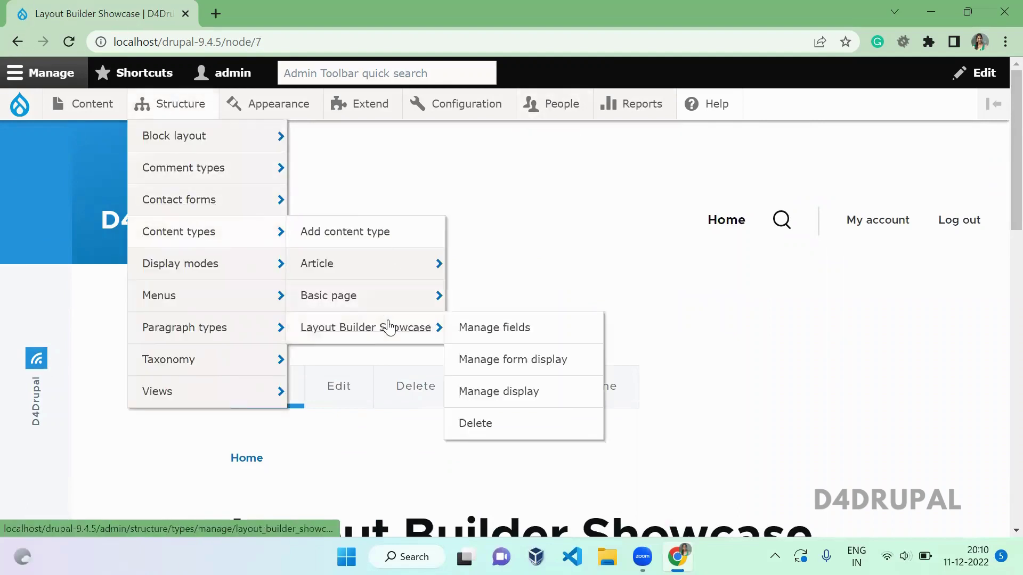
click(560, 401)
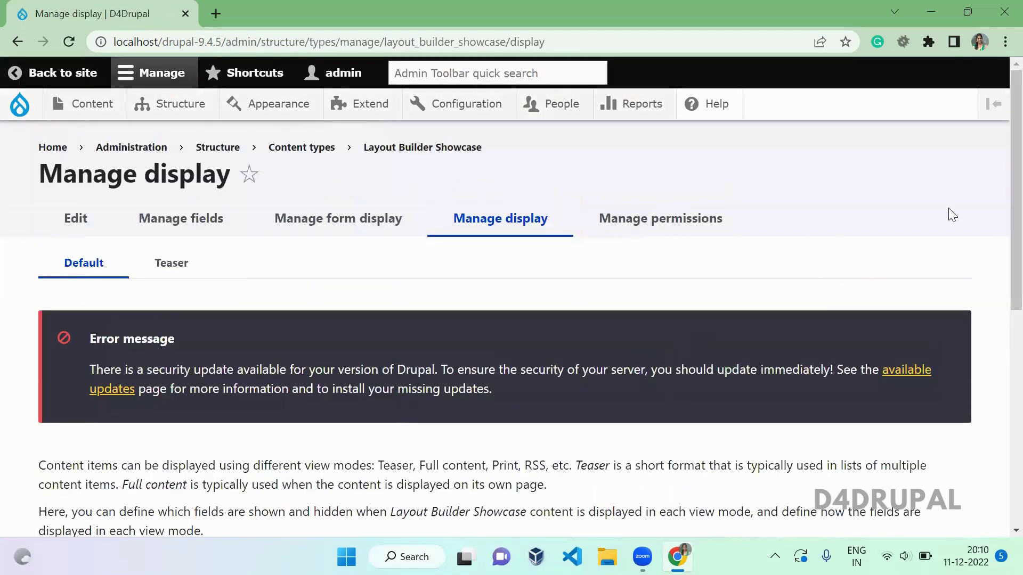
scroll(997, 420, down, 7)
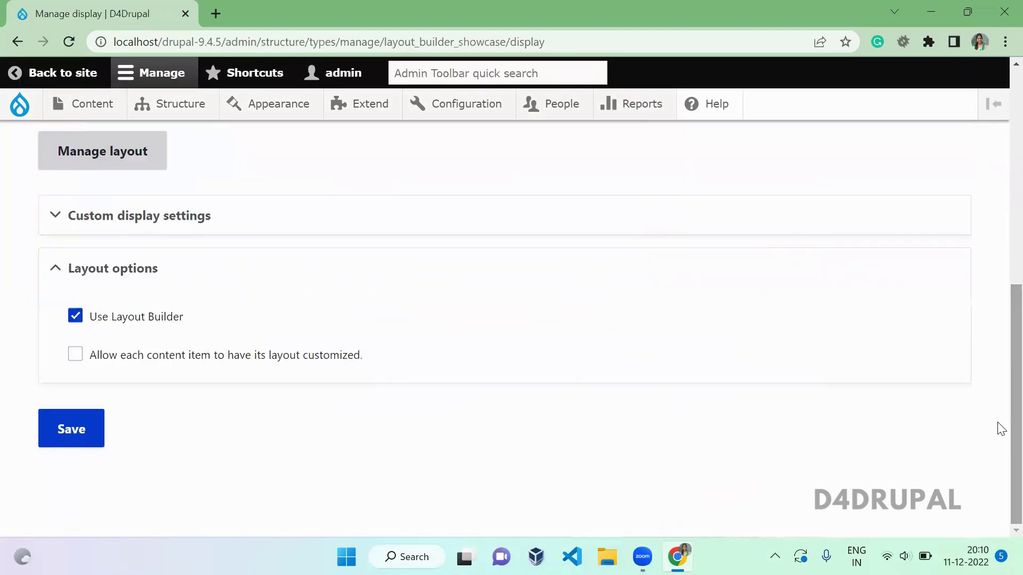
click(191, 364)
click(65, 429)
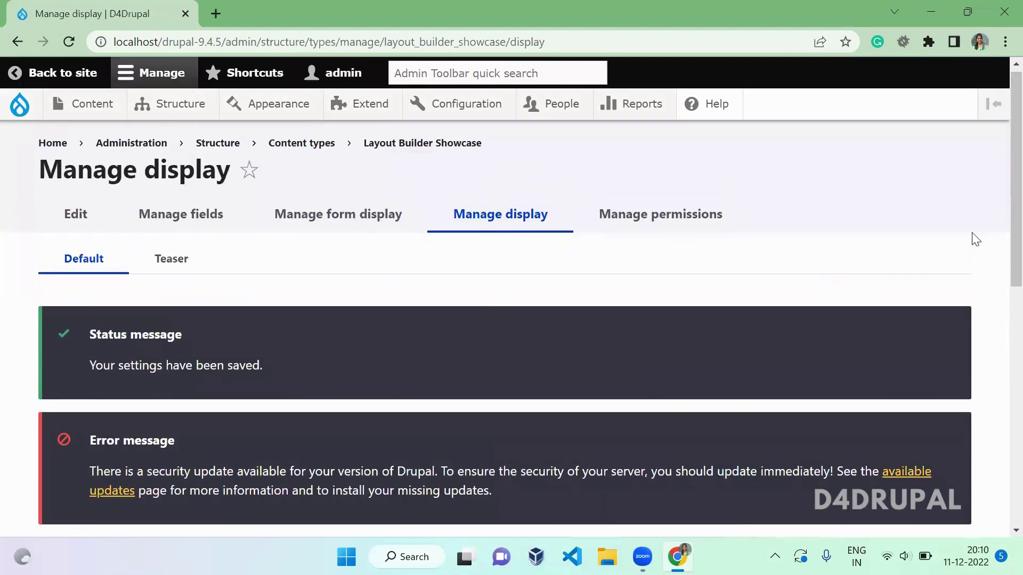
scroll(997, 190, down, 5)
Start creating another Layout Builder Showcase content item.
scroll(586, 203, up, 5)
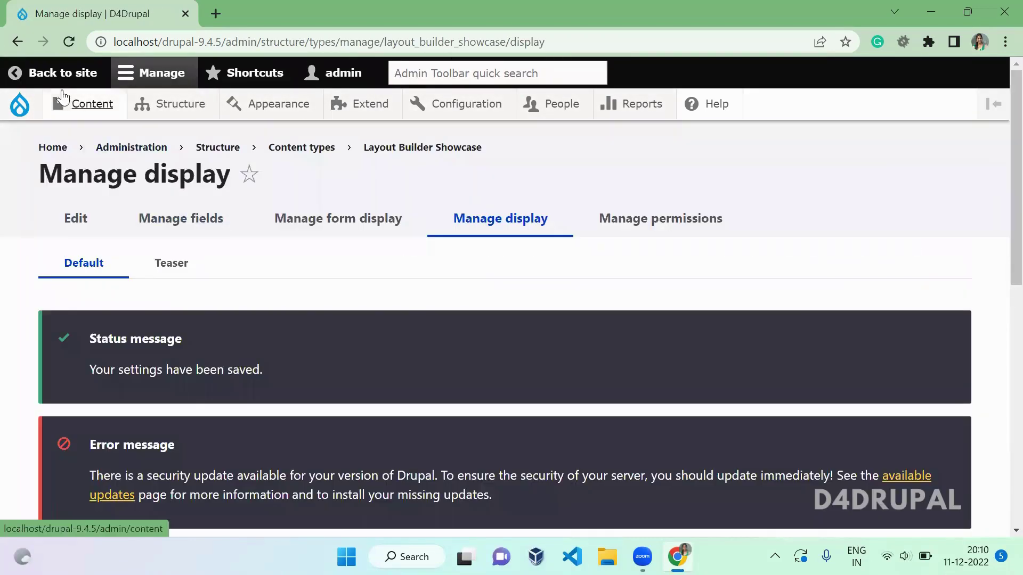
mouse_move(63, 101)
mouse_move(62, 144)
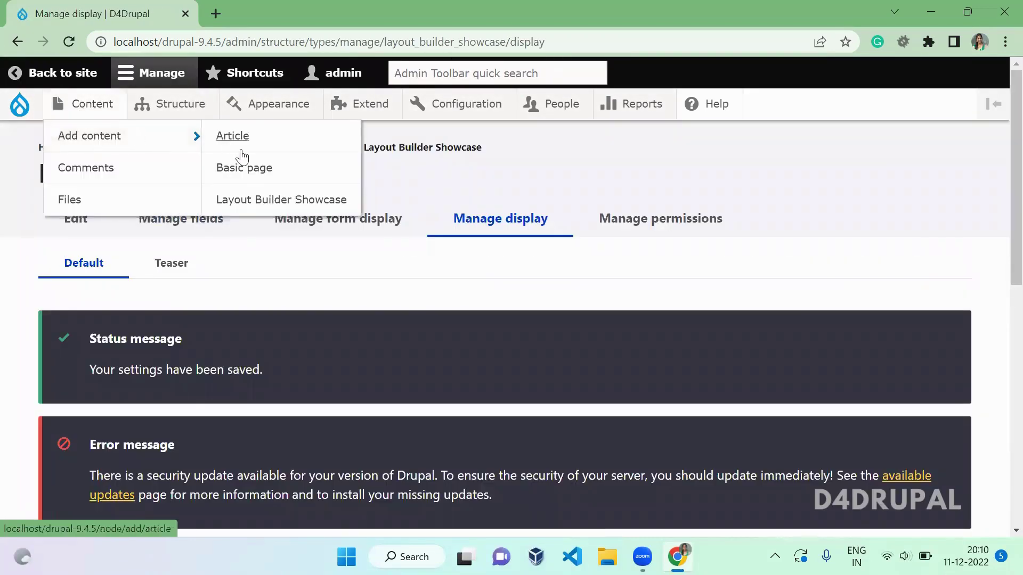
click(256, 201)
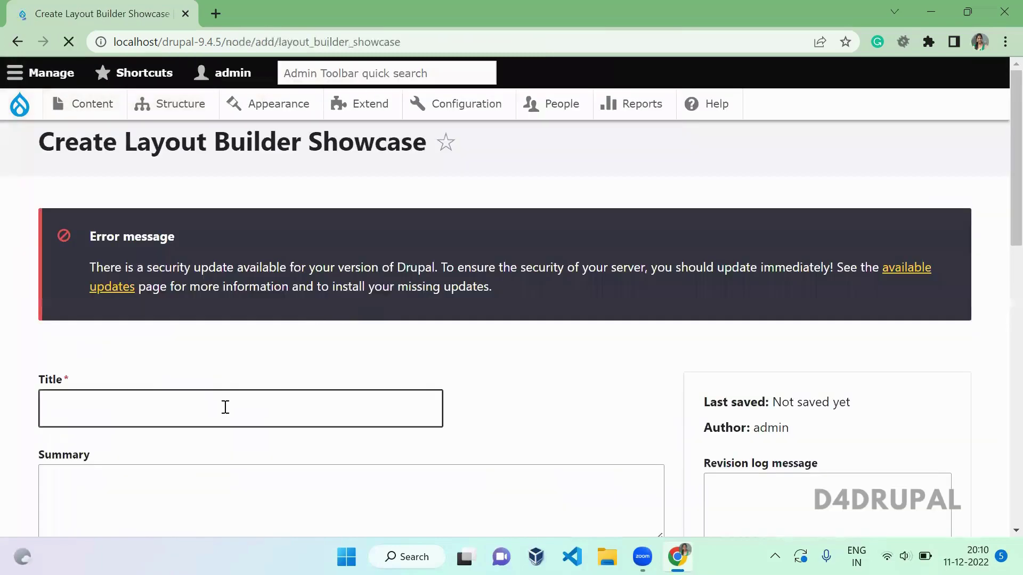
Paste 'Layout Builder Showcase new content' as the title and fill the body with repeated copies.
click(212, 438)
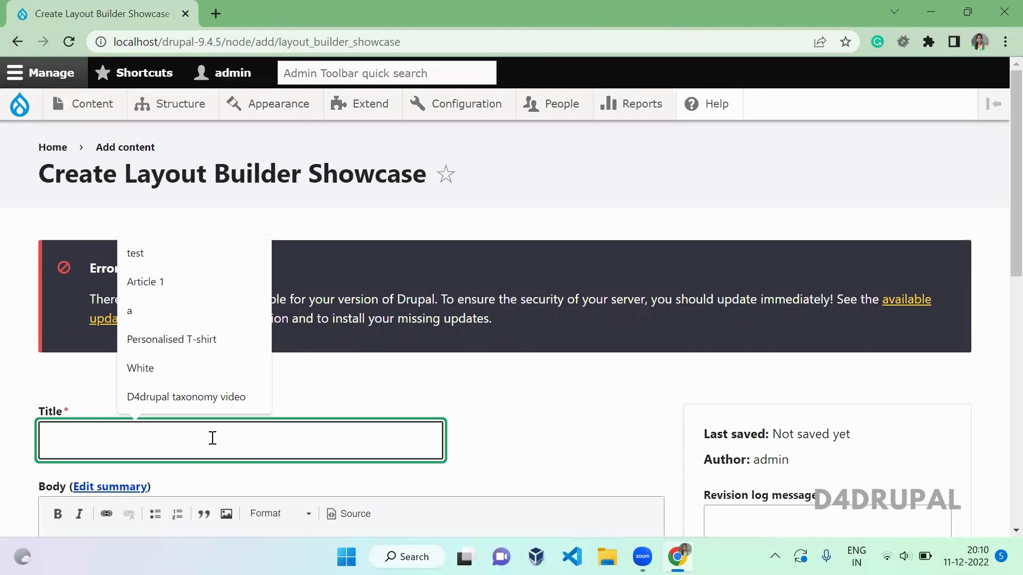
text(Layout Builder Showcase)
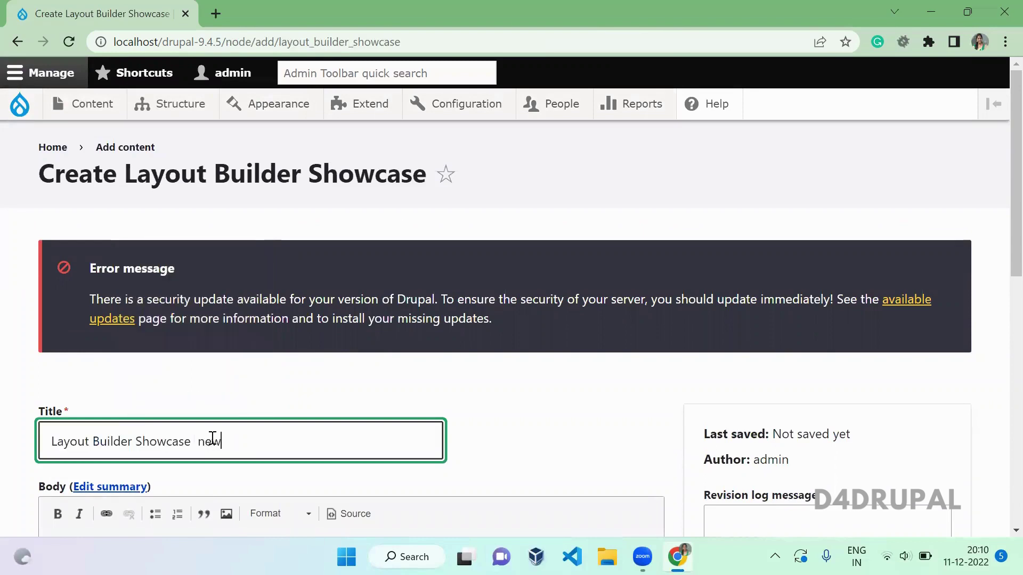
key(ctrl+a)
key(ctrl+c)
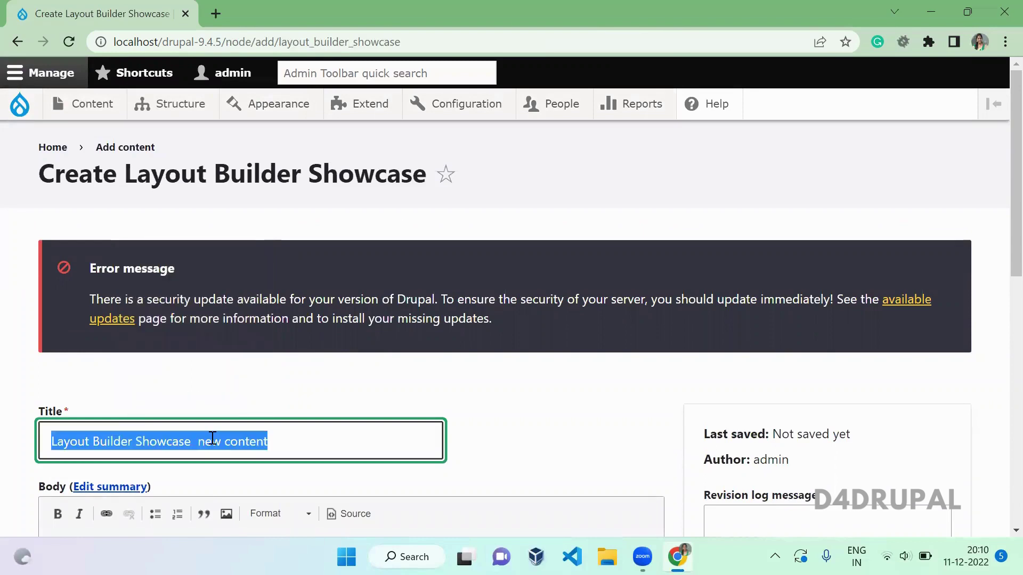
scroll(999, 255, down, 5)
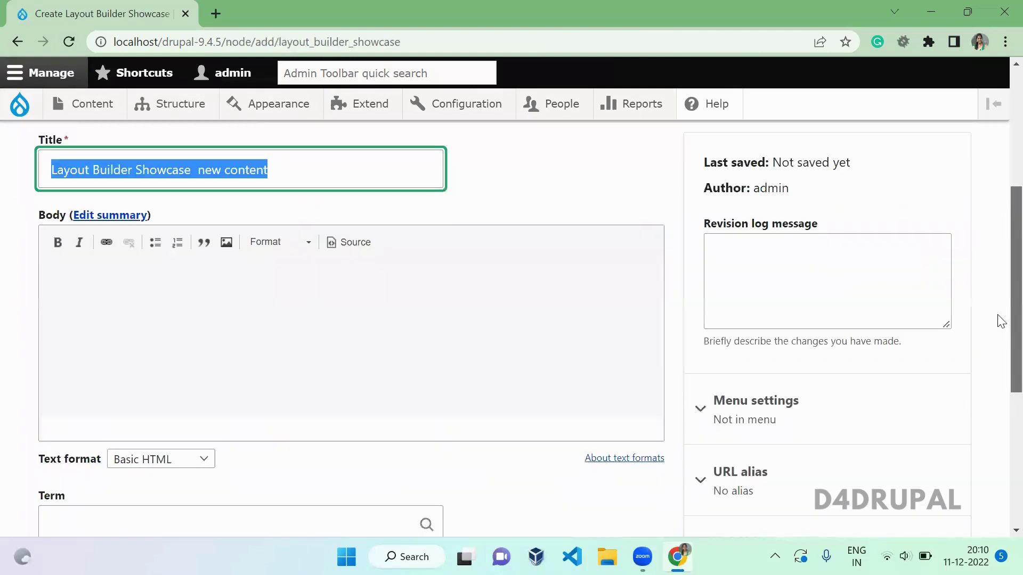
click(296, 344)
key(ctrl+v)
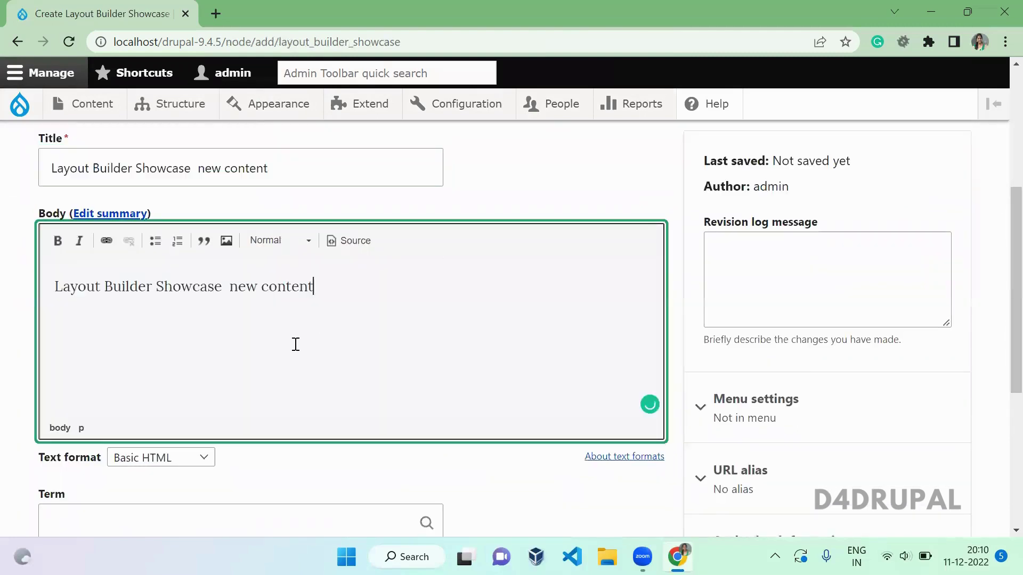
key(ctrl+a)
key(ctrl+v)
key(ctrl+v)
key(ctrl+v)
key(ctrl+v)
key(ctrl+v)
key(ctrl+v)
key(ctrl+v)
key(ctrl+v)
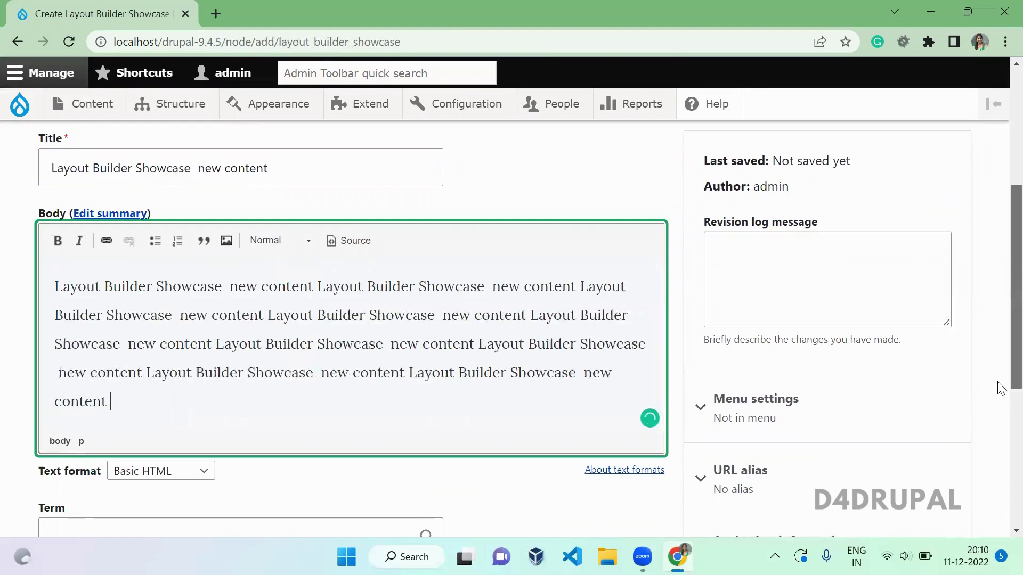
scroll(999, 392, down, 5)
Set the Term to xyz and the Type to Intermediate, then save the item.
click(331, 212)
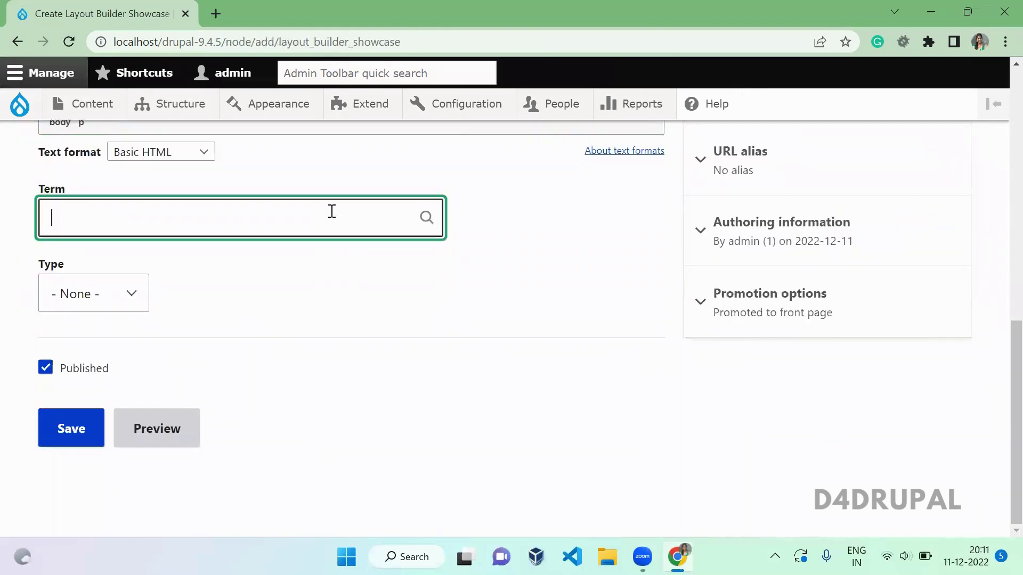
text(xyz)
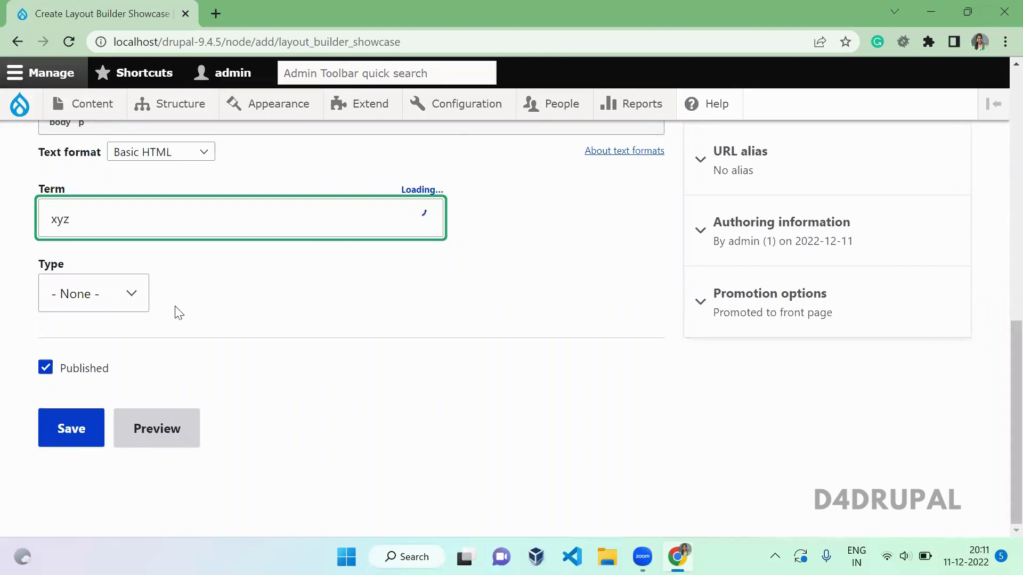
click(135, 298)
click(115, 358)
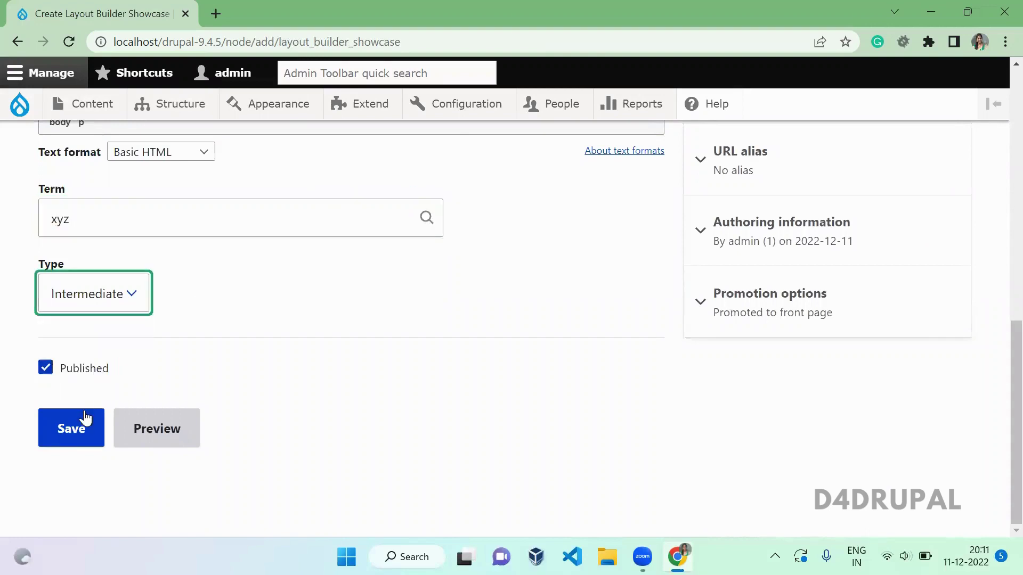
click(81, 425)
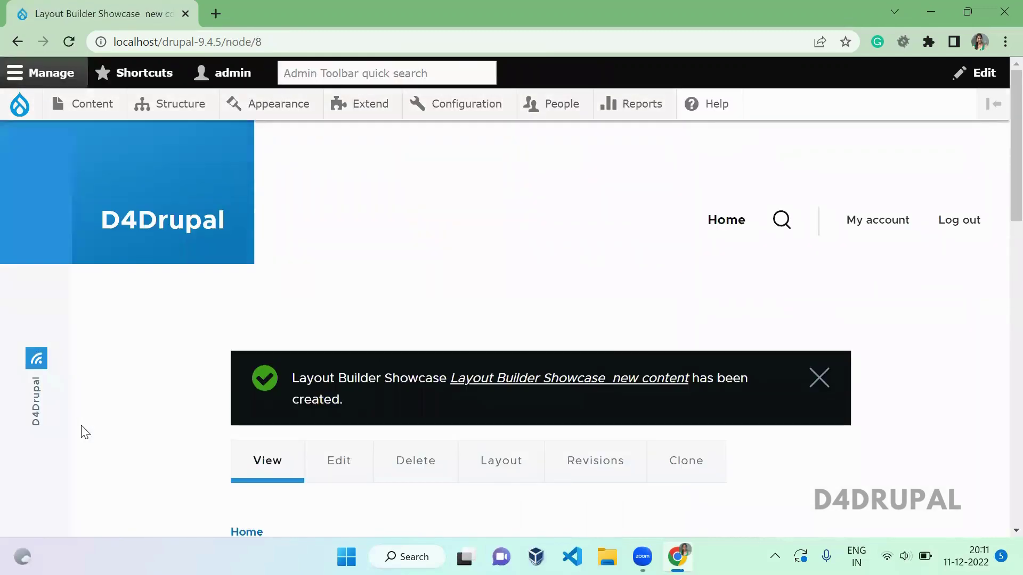
Open the Layout tab of 'Layout Builder Showcase new content' to edit its own layout.
scroll(997, 213, down, 8)
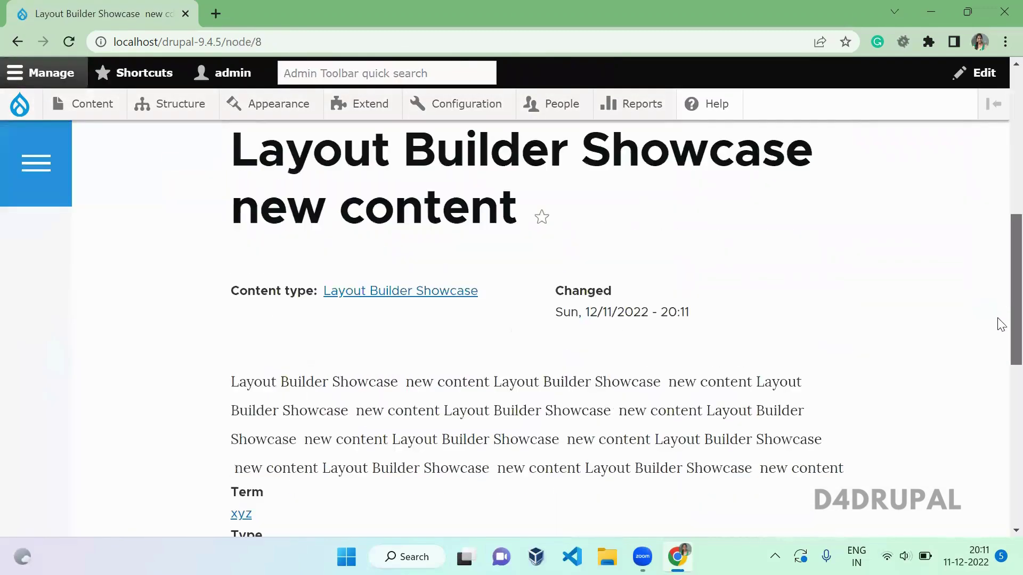
scroll(1000, 298, up, 2)
scroll(999, 258, up, 1)
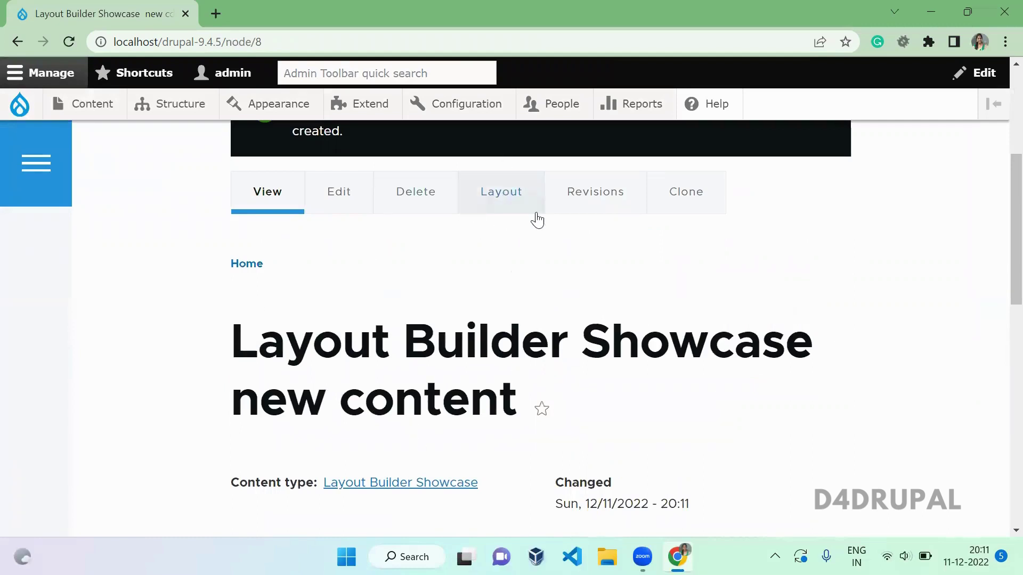
click(506, 206)
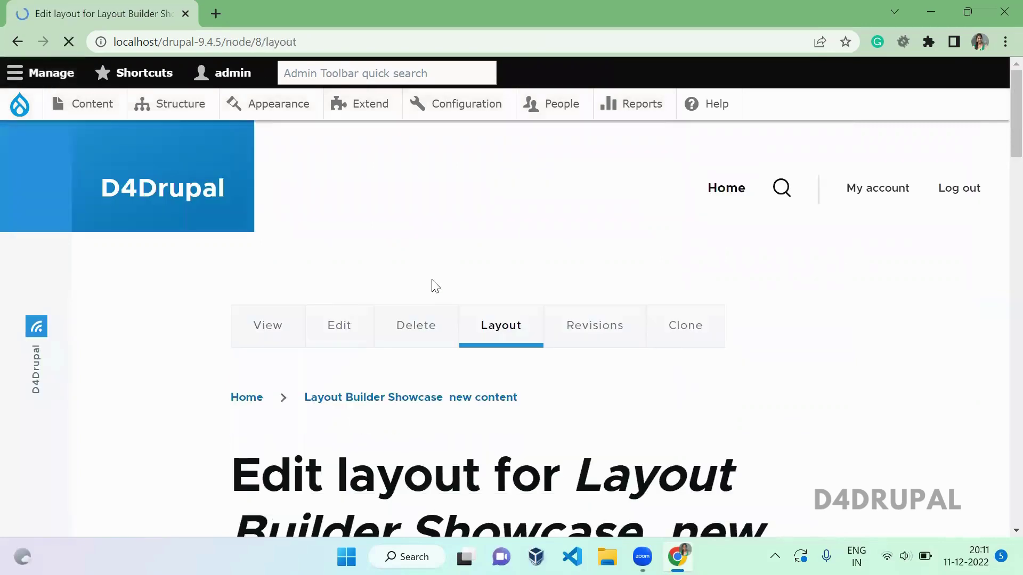
Move the Term field under Content type in the left 50/50 column, then add a block on the right.
drag(997, 125, 998, 376)
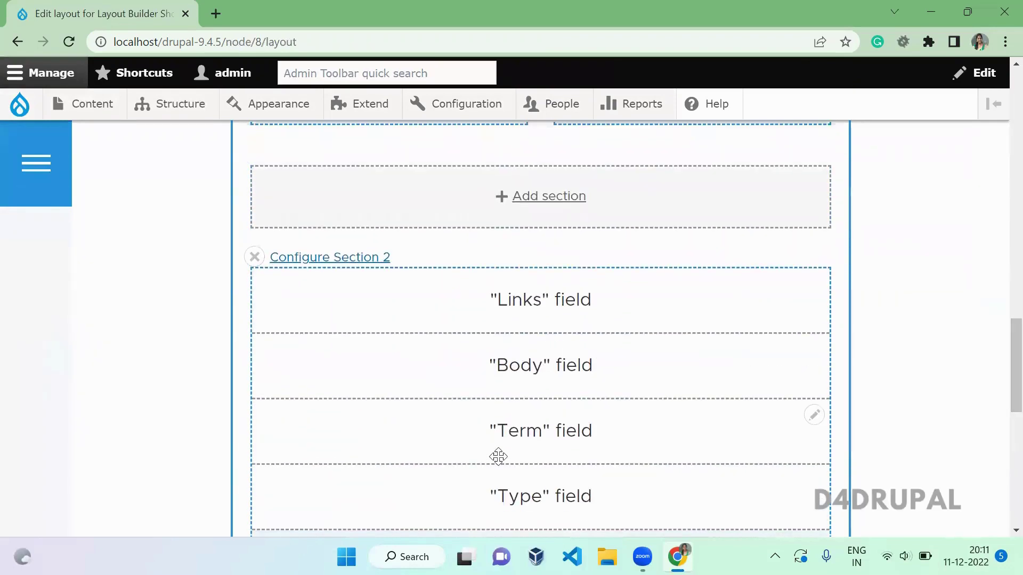
drag(525, 454, 411, 141)
drag(1001, 364, 1000, 330)
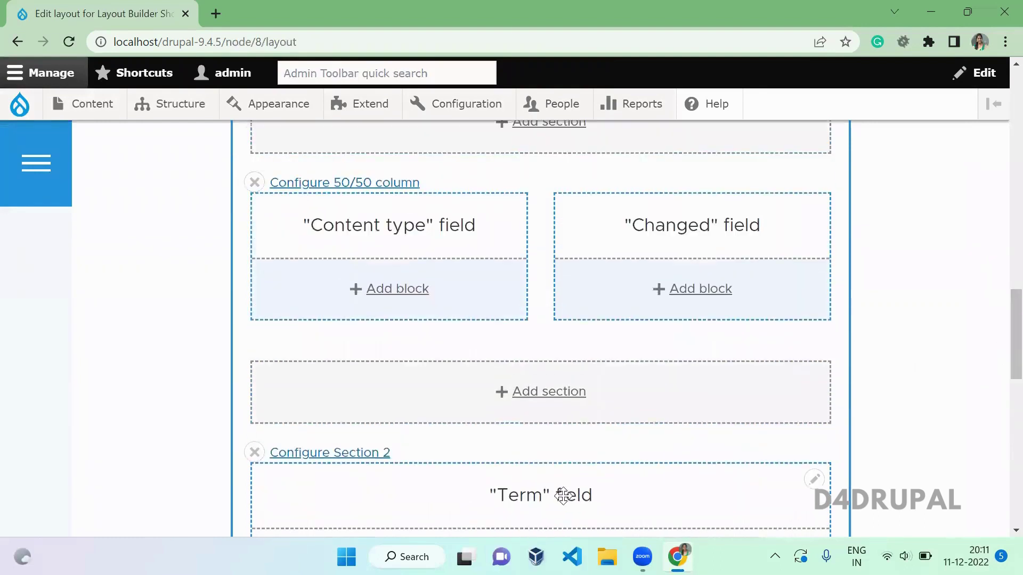
drag(562, 493, 388, 283)
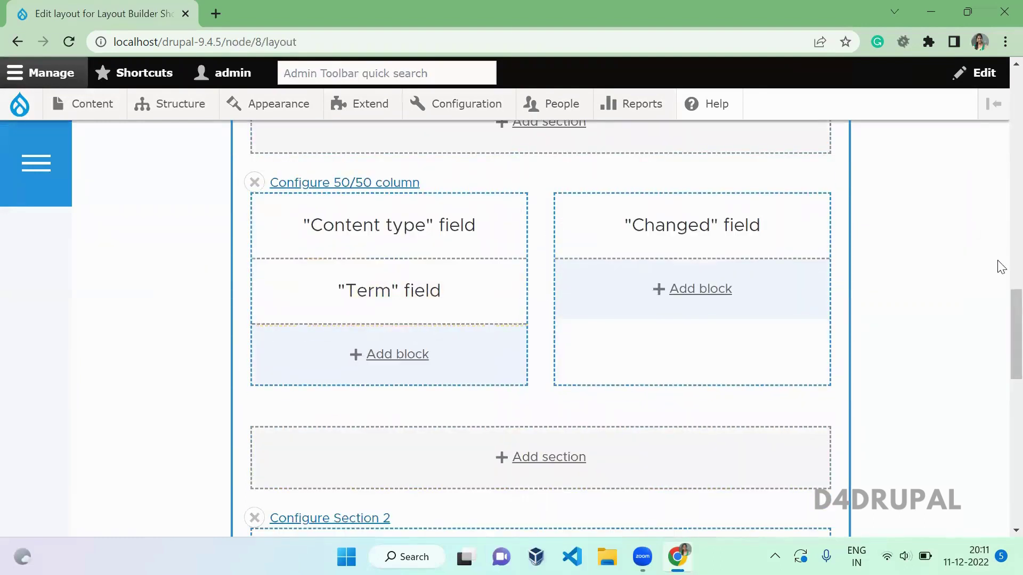
click(704, 293)
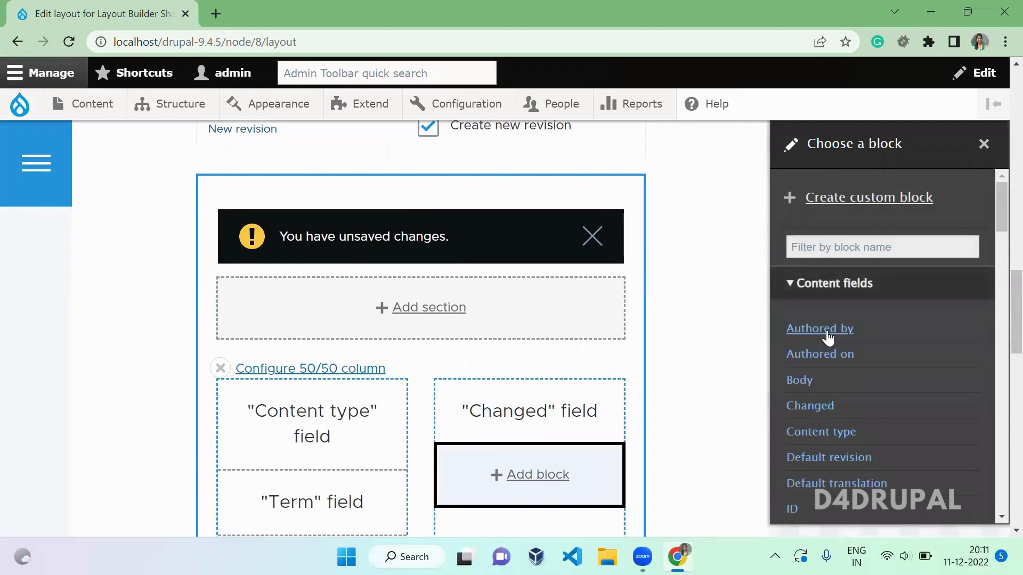
Place the Authored by field below Changed in the right column and save the layout override.
click(827, 330)
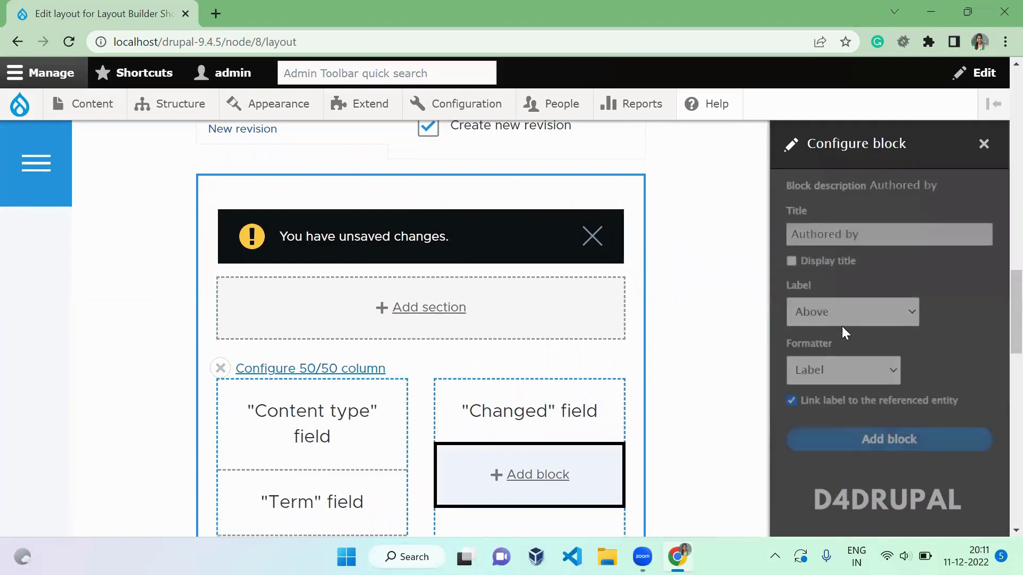
click(875, 445)
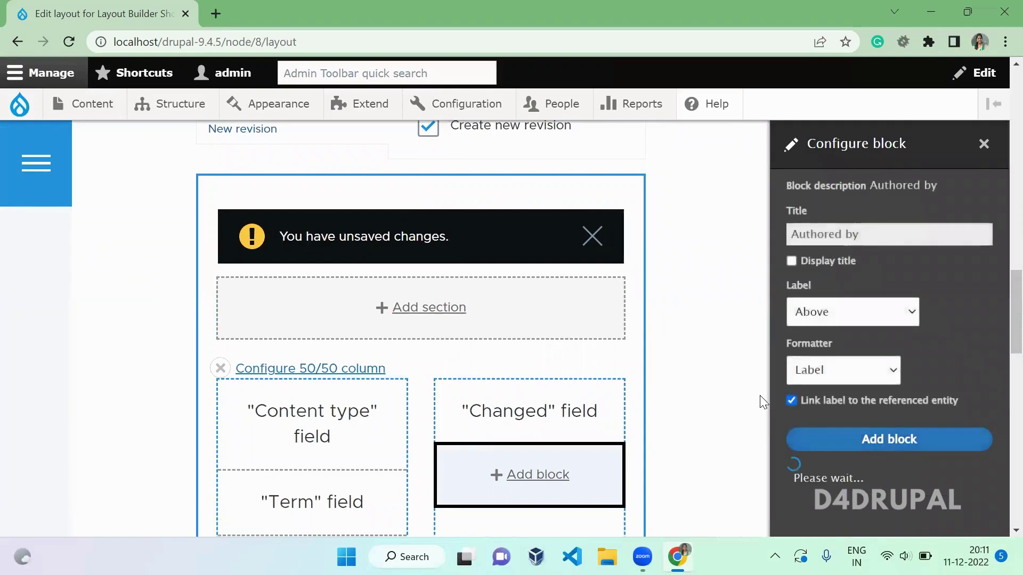
scroll(760, 402, down, 3)
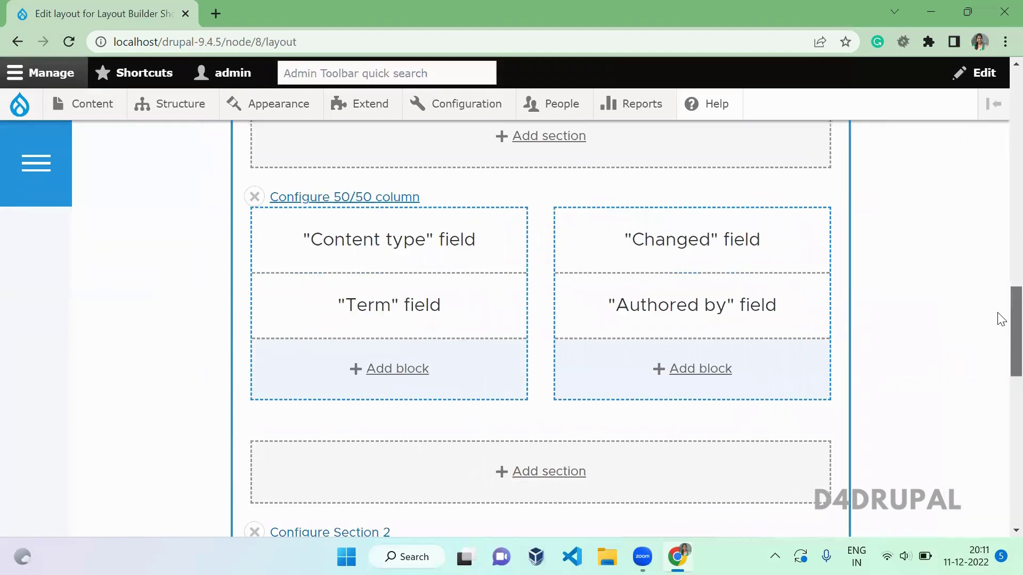
drag(999, 315, 998, 224)
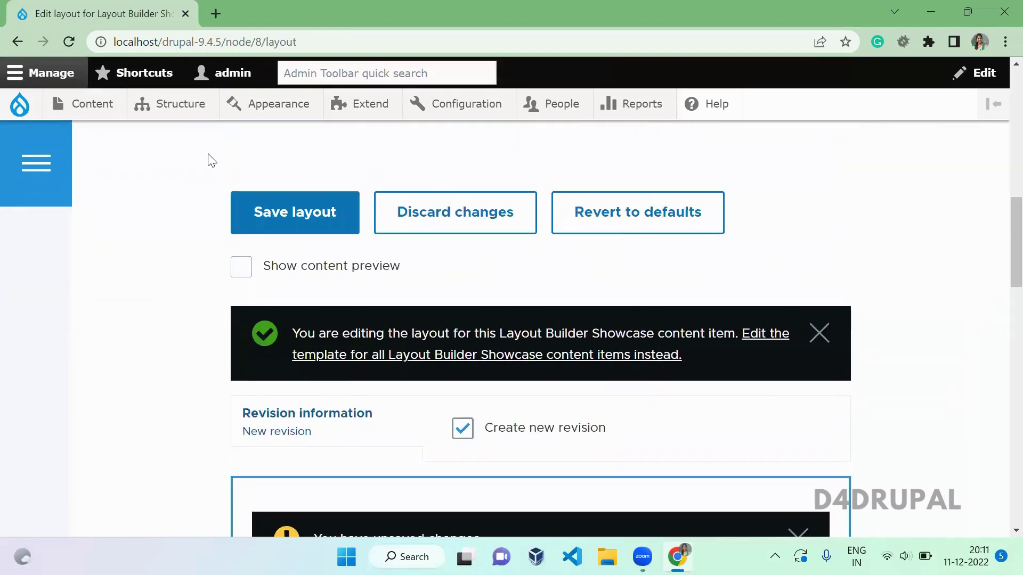
click(287, 214)
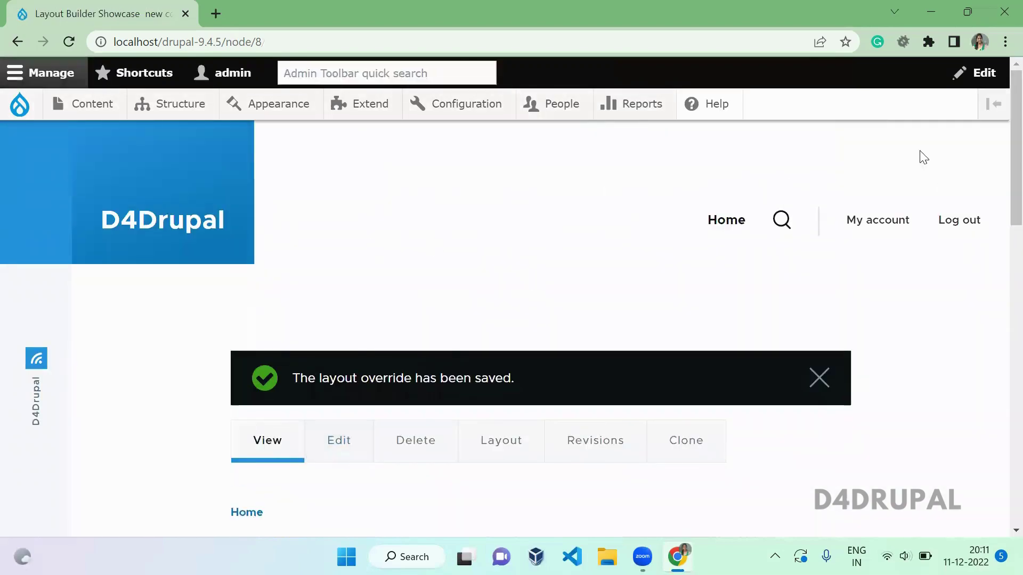
Check that Term xyz shows under Content type and author admin under Changed.
drag(1001, 160, 998, 291)
drag(224, 379, 664, 453)
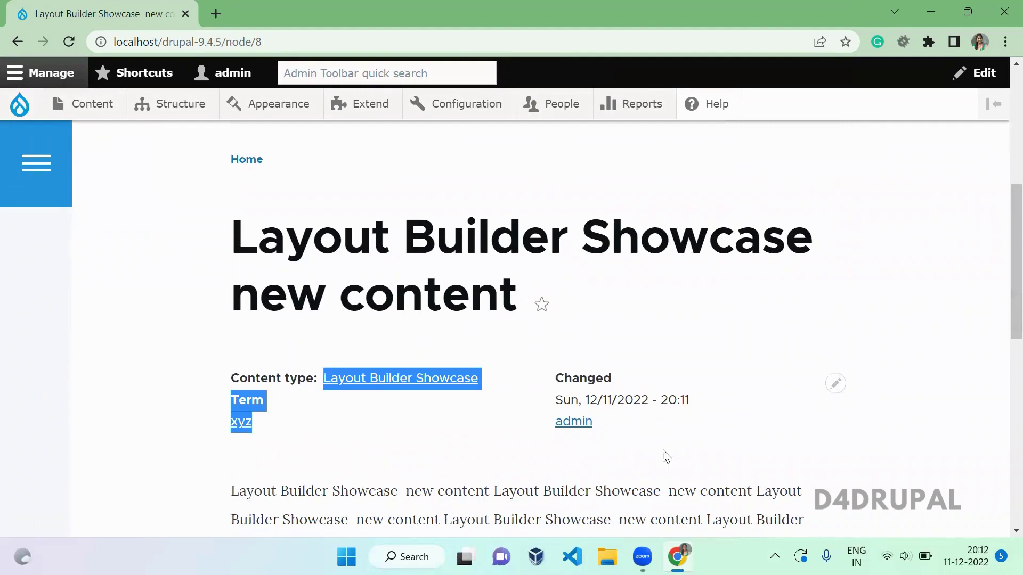
drag(618, 425, 520, 425)
click(521, 425)
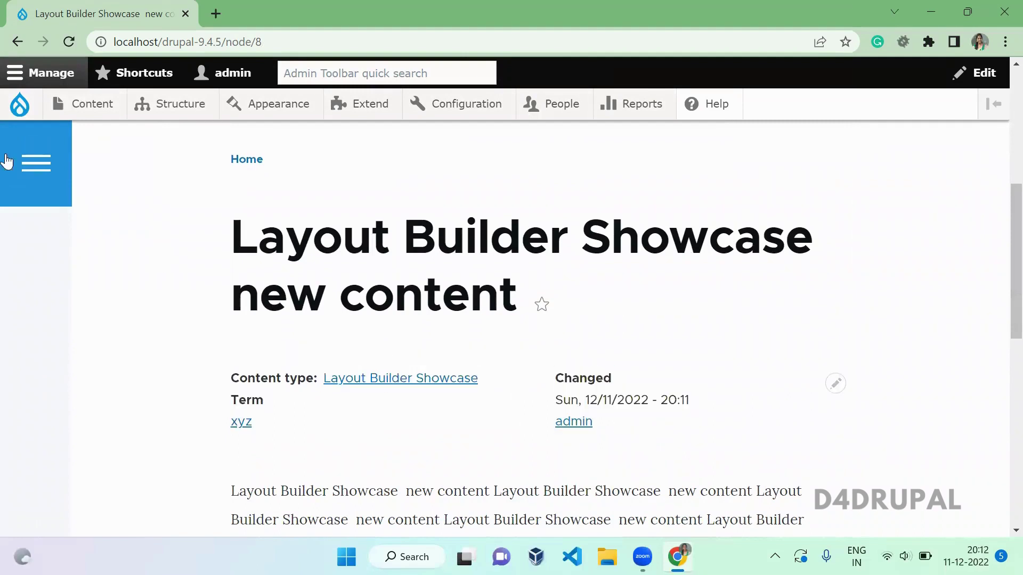
Open the original Layout Builder Showcase item in a new tab and compare its default layout.
middle_click(87, 102)
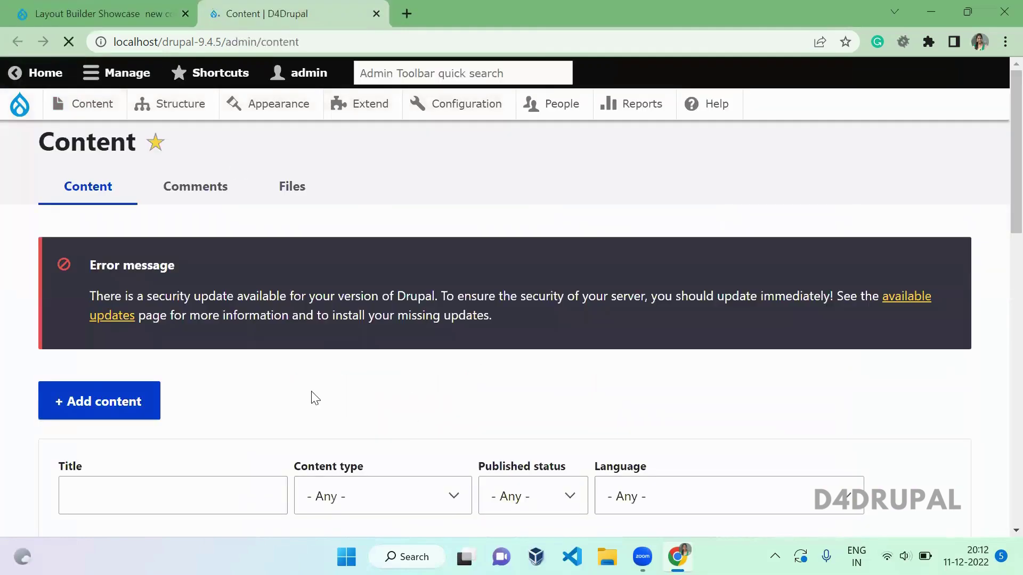
scroll(314, 399, down, 5)
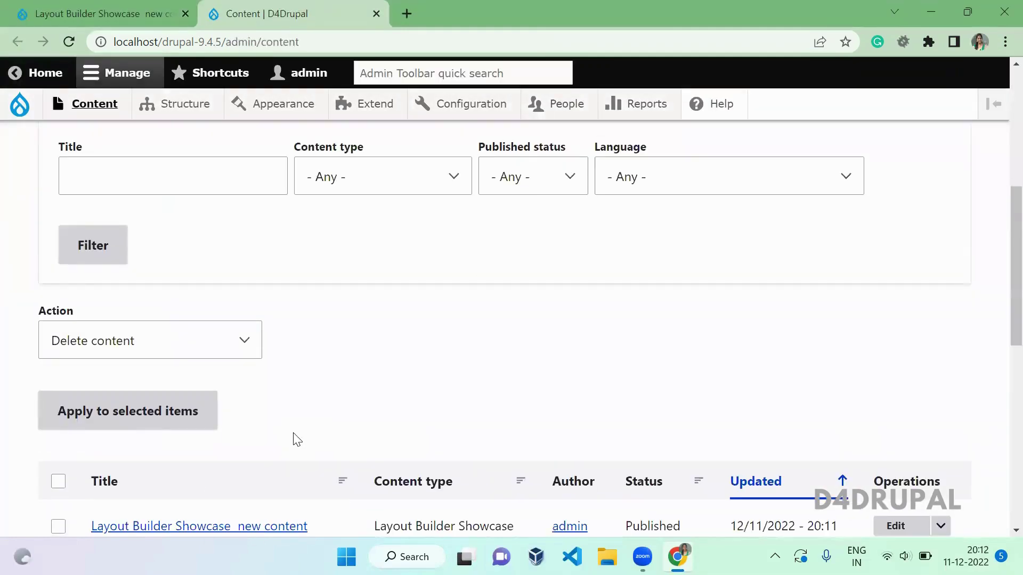
scroll(293, 438, down, 3)
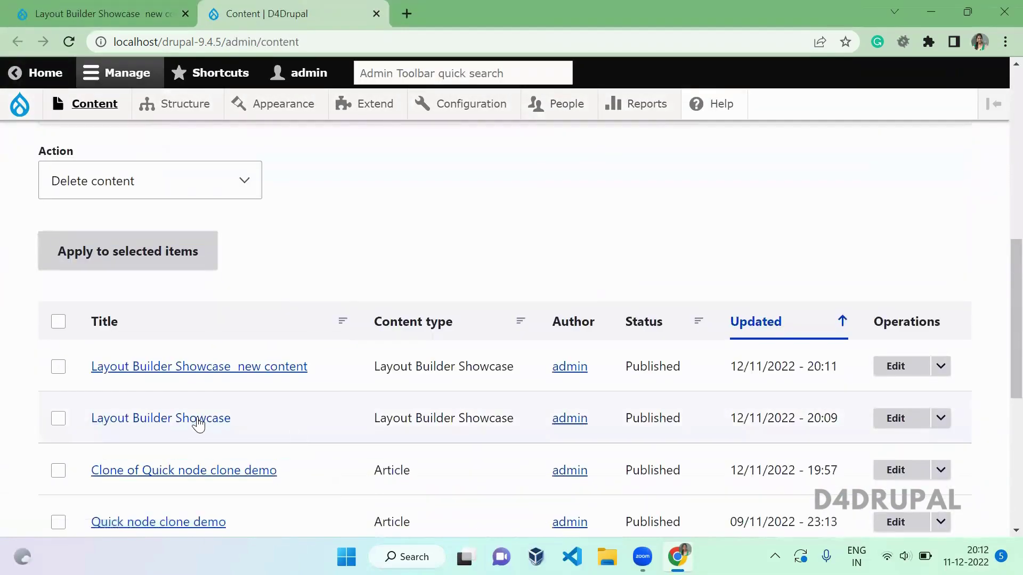
click(198, 424)
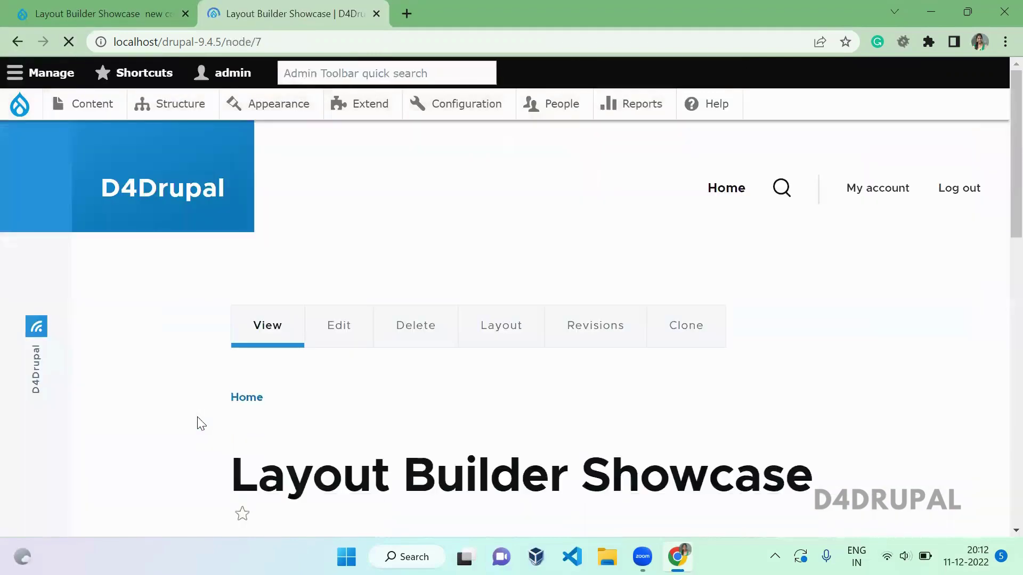
scroll(200, 423, down, 7)
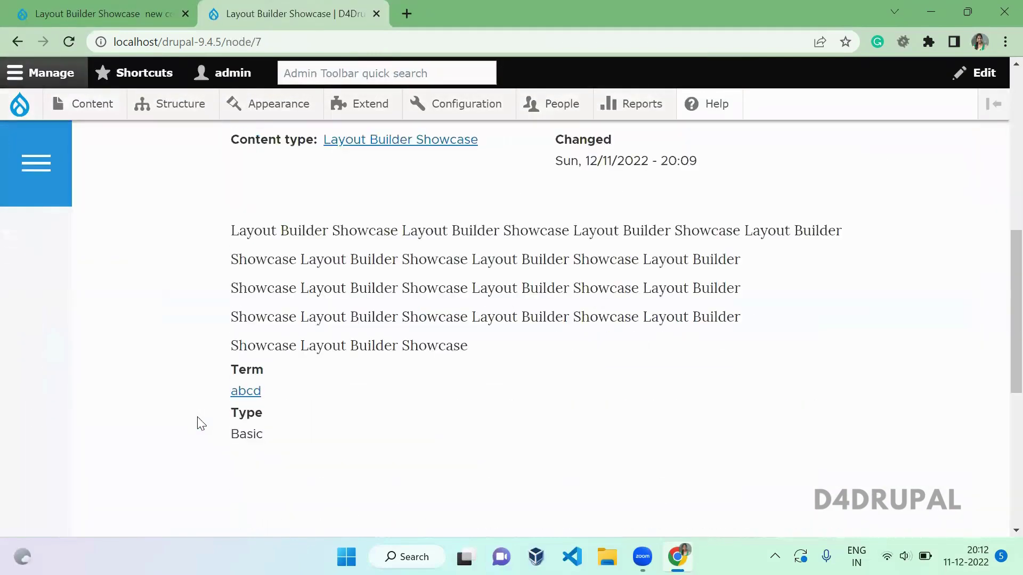
scroll(200, 423, up, 1)
drag(321, 197, 613, 228)
click(326, 286)
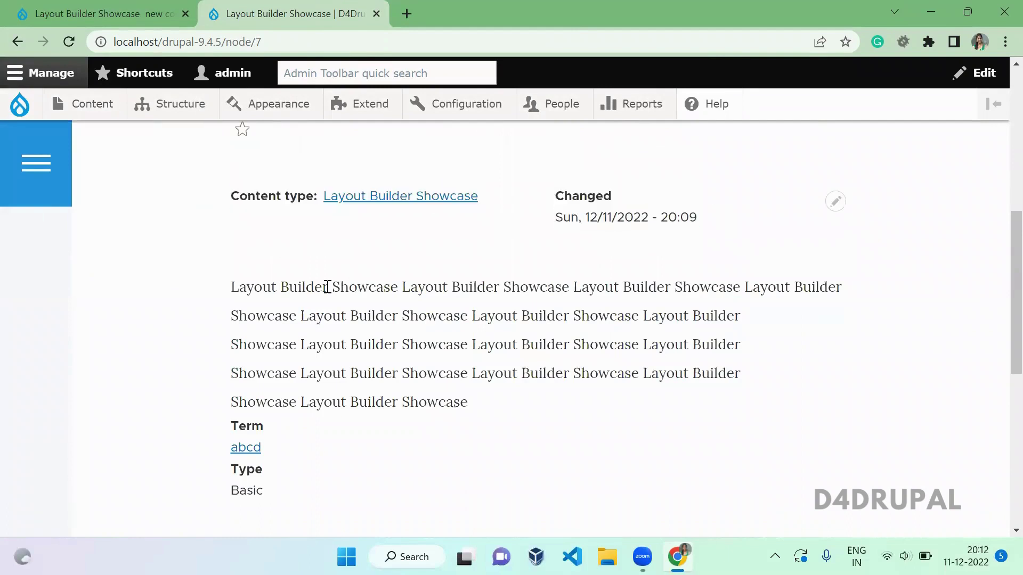
Return to the 'Layout Builder Showcase new content' tab showing its saved override.
click(124, 11)
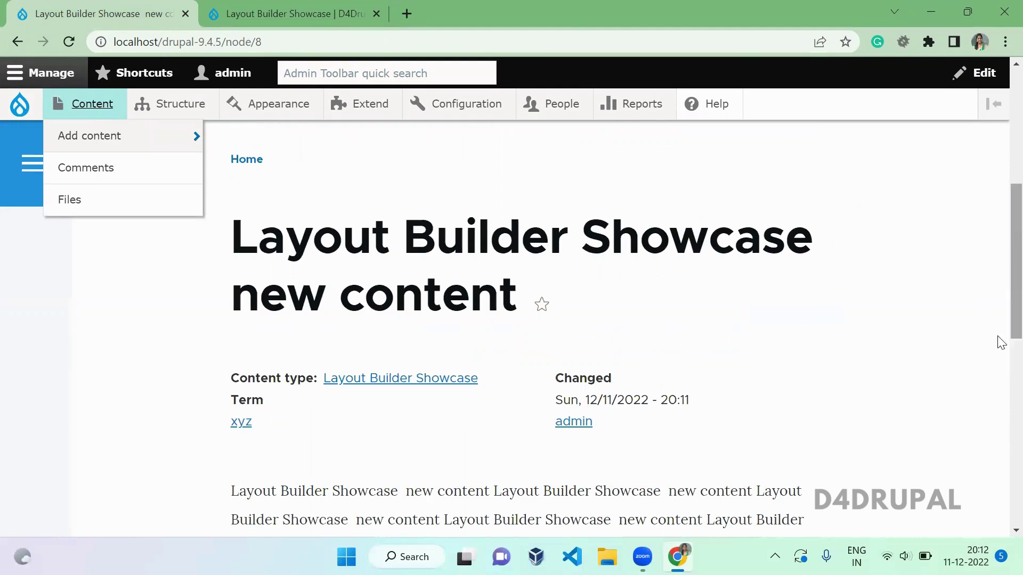
scroll(1000, 238, up, 5)
scroll(461, 372, down, 1)
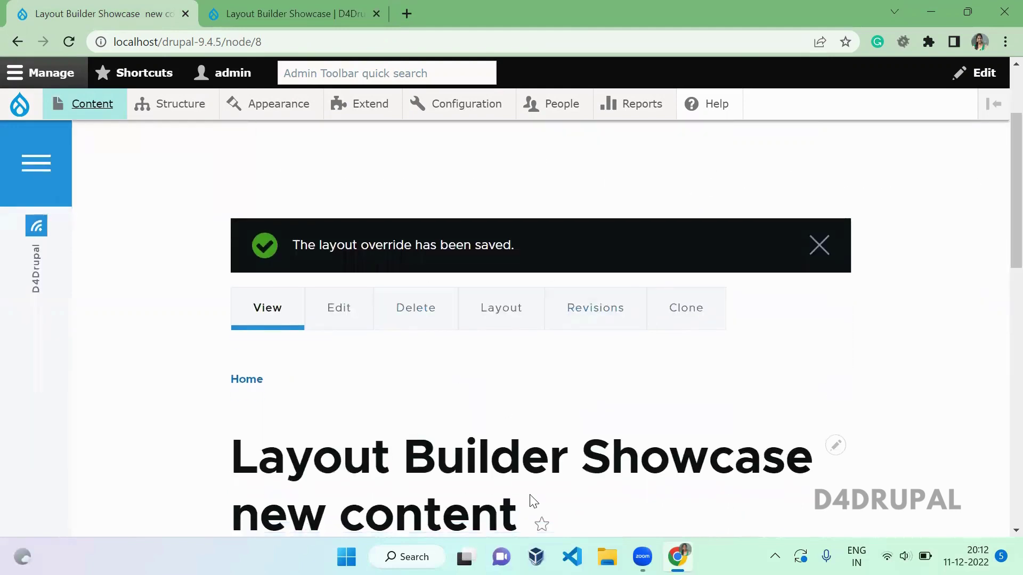